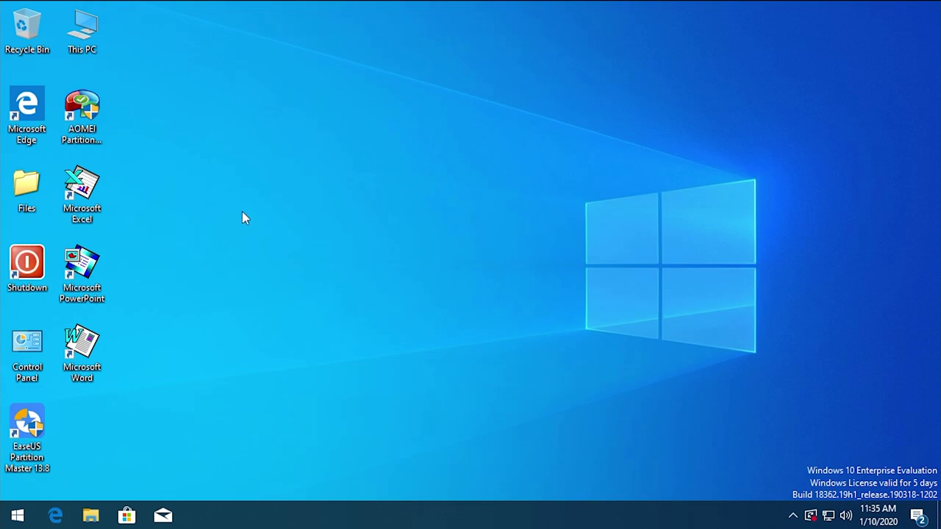
Open File Explorer on This PC, then restore and reposition its window
{"action": "left_click", "coordinate": [92, 514]}
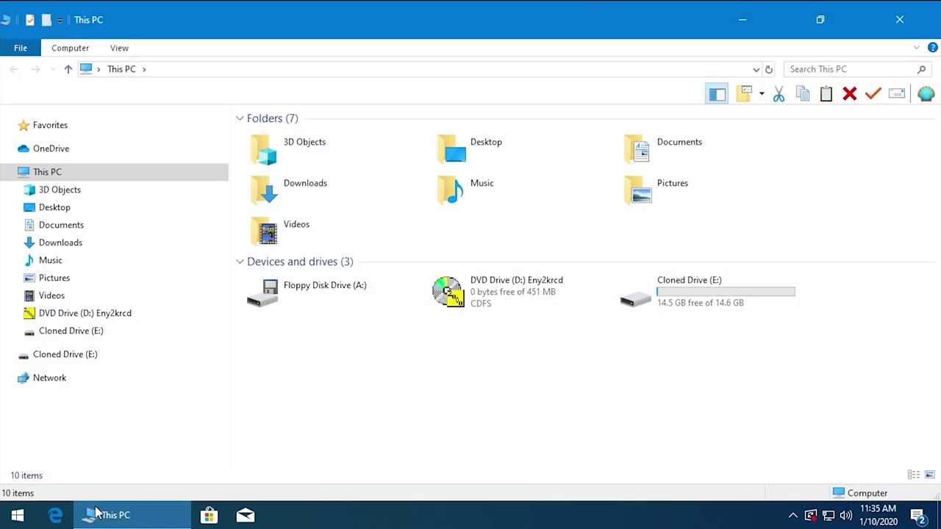
{"action": "left_click", "coordinate": [828, 18]}
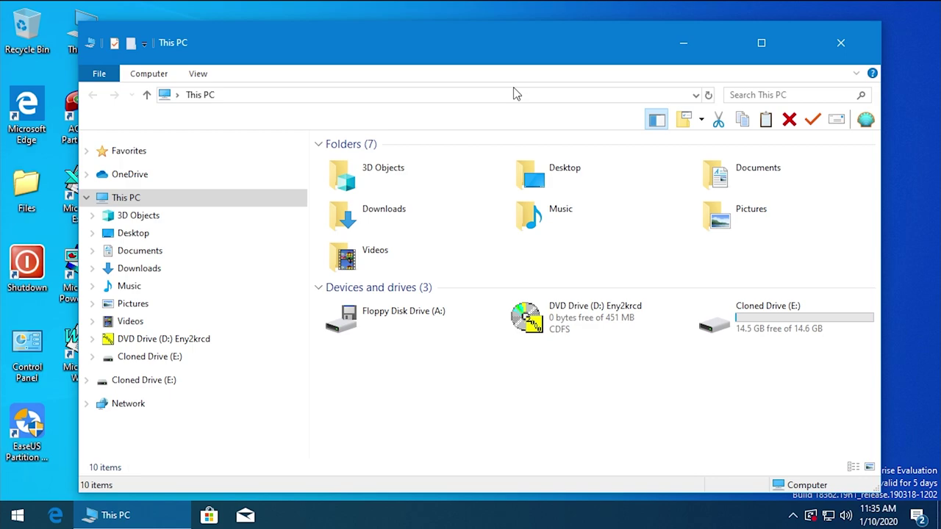
{"action": "left_click_drag", "start_coordinate": [512, 53], "coordinate": [521, 48]}
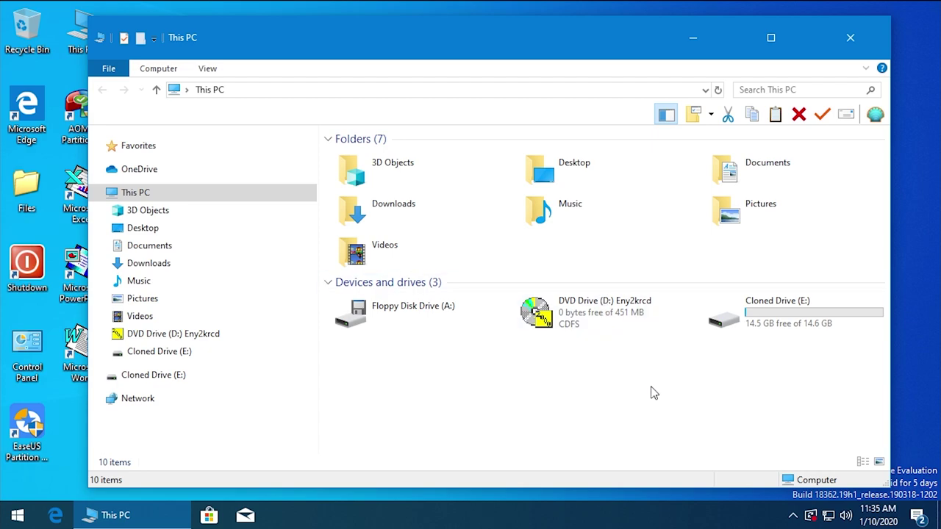
{"action": "left_click_drag", "start_coordinate": [685, 384], "coordinate": [353, 352]}
Open DVD Drive (D:) Eny2krcd to list the disc's 19 files, including autorun.exe
{"action": "right_click", "coordinate": [558, 313]}
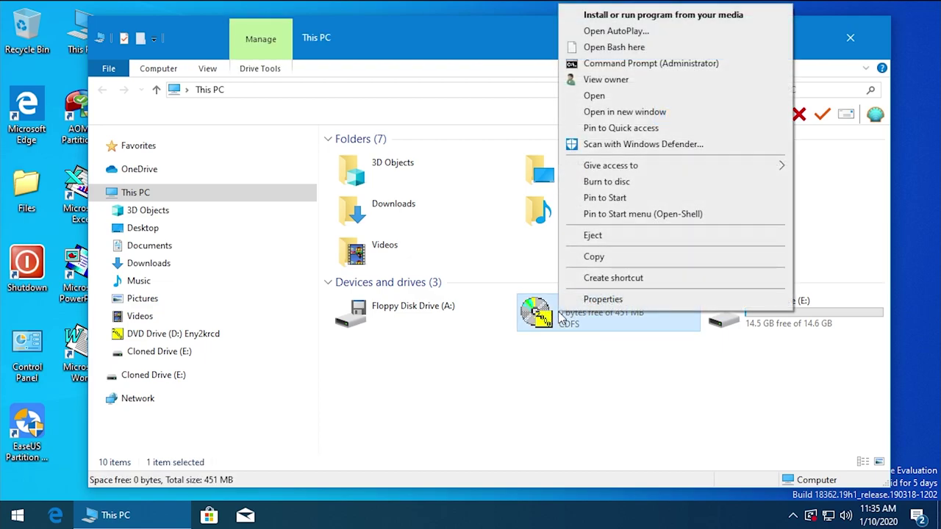
{"action": "left_click", "coordinate": [615, 103]}
{"action": "left_click_drag", "start_coordinate": [507, 32], "coordinate": [536, 18]}
{"action": "scroll", "coordinate": [866, 186], "scroll_direction": "down", "scroll_amount": 1}
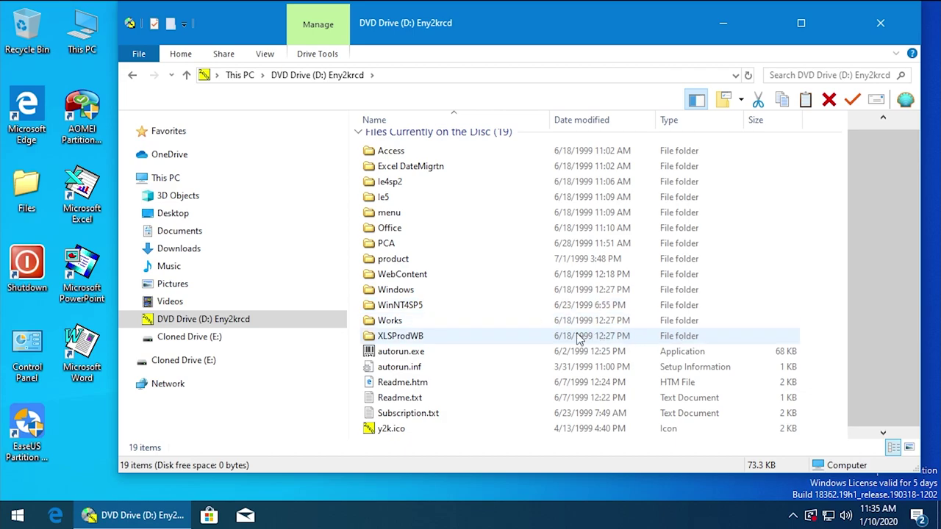
Run autorun.exe, accept the Year 2000 license, move the CD window right and minimize Explorer
{"action": "double_click", "coordinate": [414, 353]}
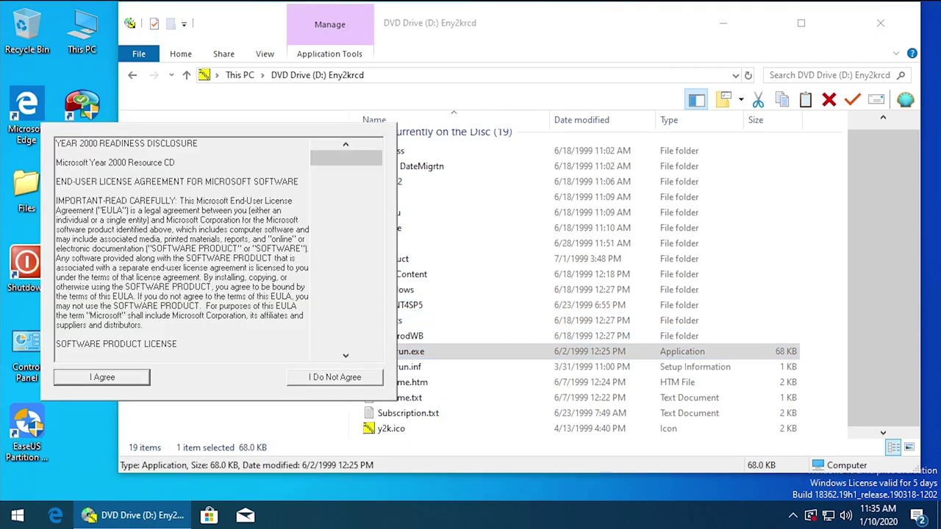
{"action": "left_click", "coordinate": [132, 381]}
{"action": "left_click_drag", "start_coordinate": [215, 103], "coordinate": [503, 84]}
{"action": "left_click", "coordinate": [709, 31]}
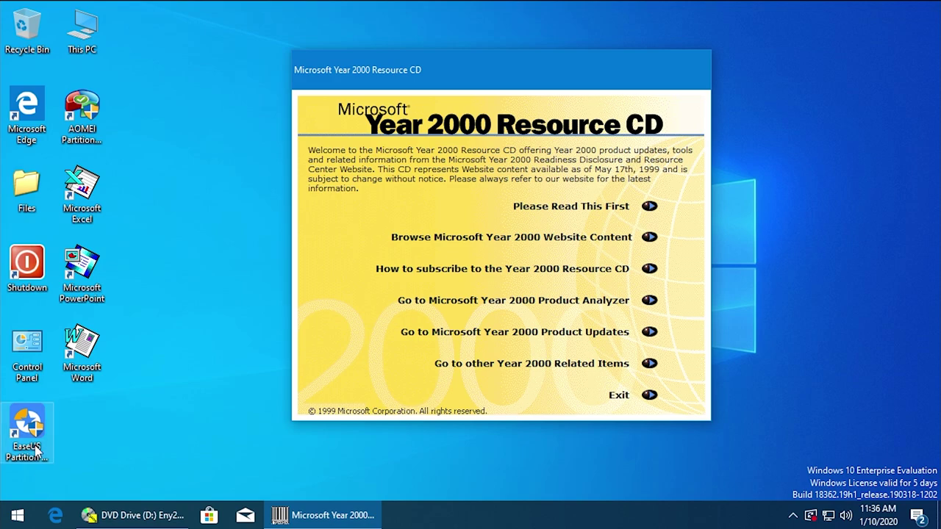
Select the AOMEI Partition Assistant and EaseUS Partition Master desktop shortcuts
{"action": "left_click_drag", "start_coordinate": [44, 399], "coordinate": [145, 204]}
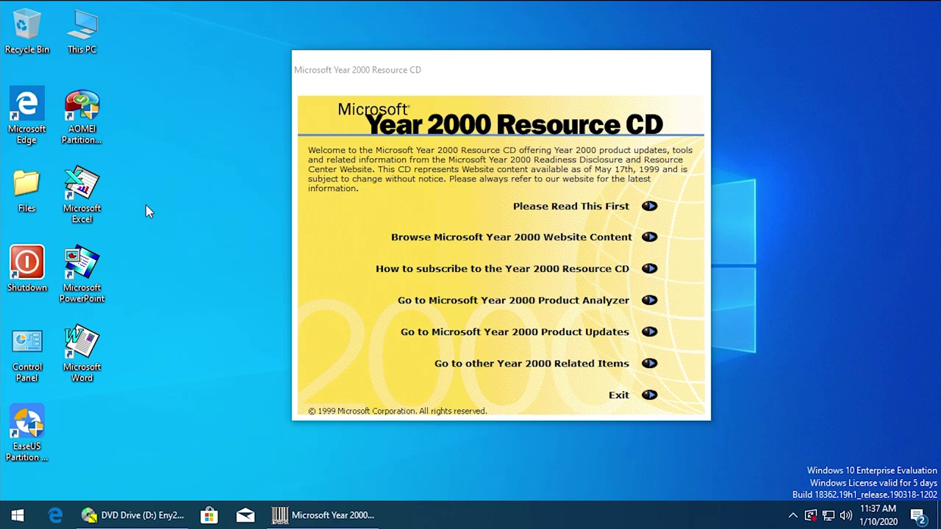
{"action": "left_click", "coordinate": [66, 130]}
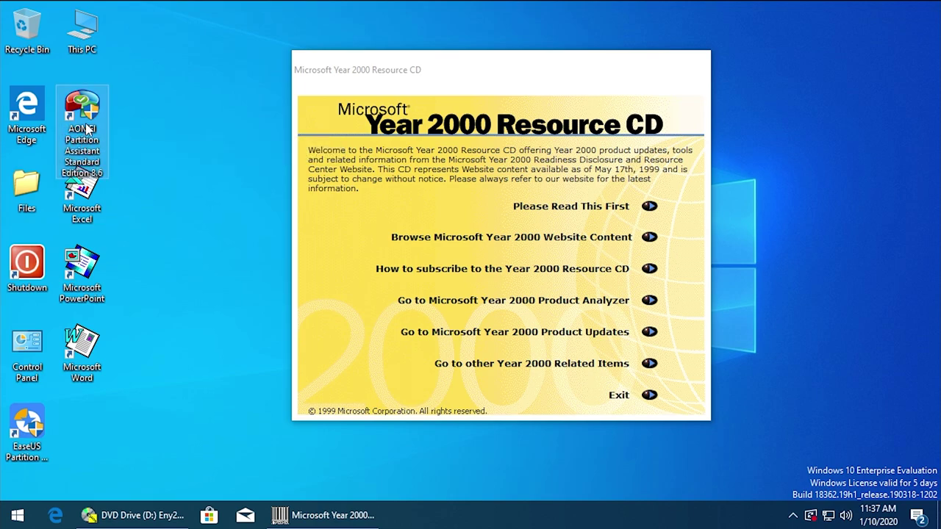
{"action": "left_click", "coordinate": [26, 445]}
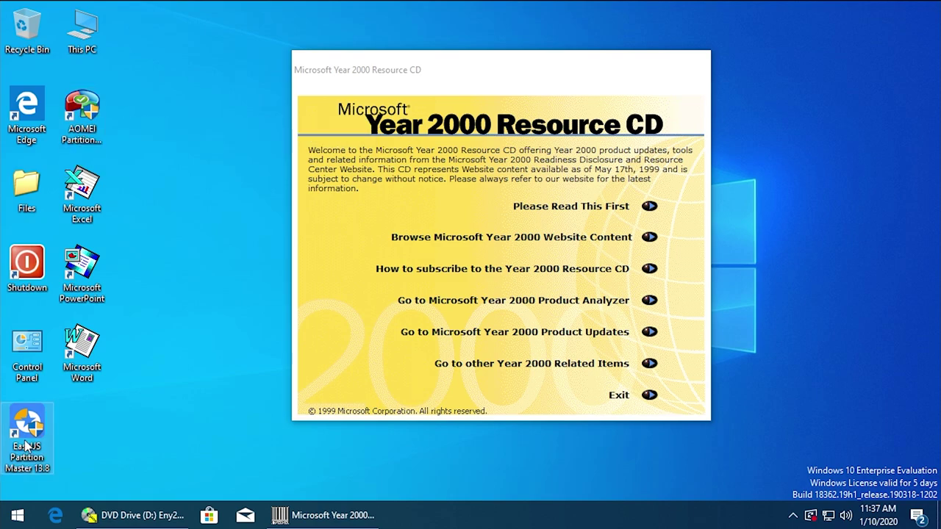
Browse the Start menu app list, expanding and collapsing the 3DNA folder
{"action": "left_click", "coordinate": [19, 516]}
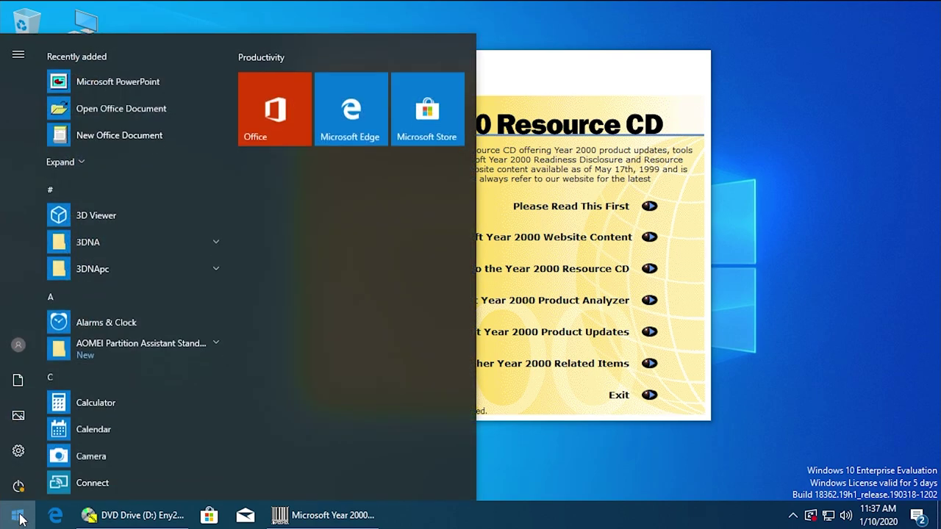
{"action": "left_click", "coordinate": [210, 237]}
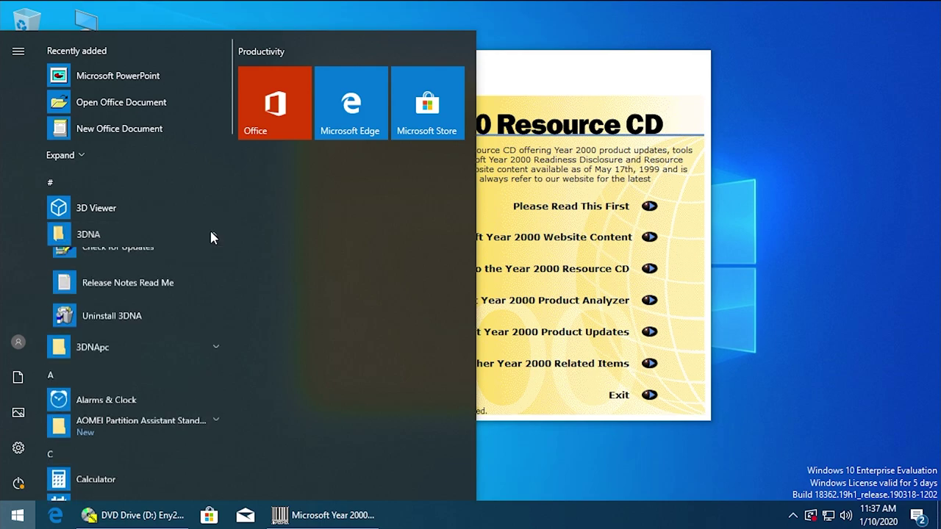
{"action": "left_click", "coordinate": [215, 237]}
{"action": "scroll", "coordinate": [191, 236], "scroll_direction": "down", "scroll_amount": 3}
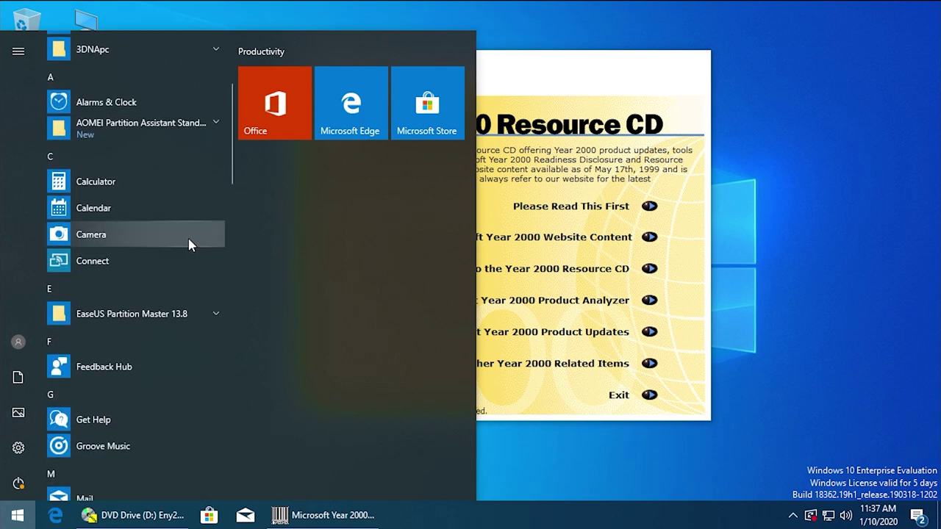
{"action": "scroll", "coordinate": [188, 237], "scroll_direction": "down", "scroll_amount": 2}
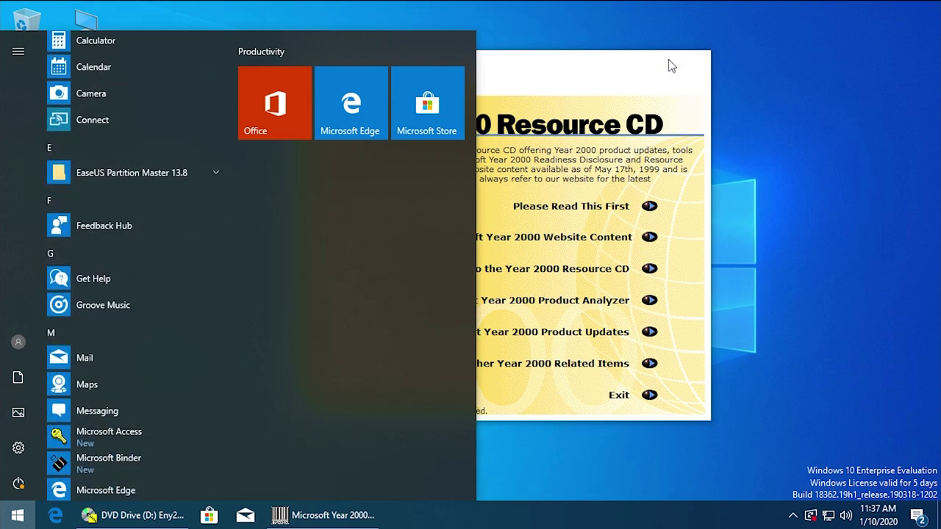
Close the Start menu and start the minimum Internet Explorer 5.0 install from Please Read This First
{"action": "left_click", "coordinate": [638, 65]}
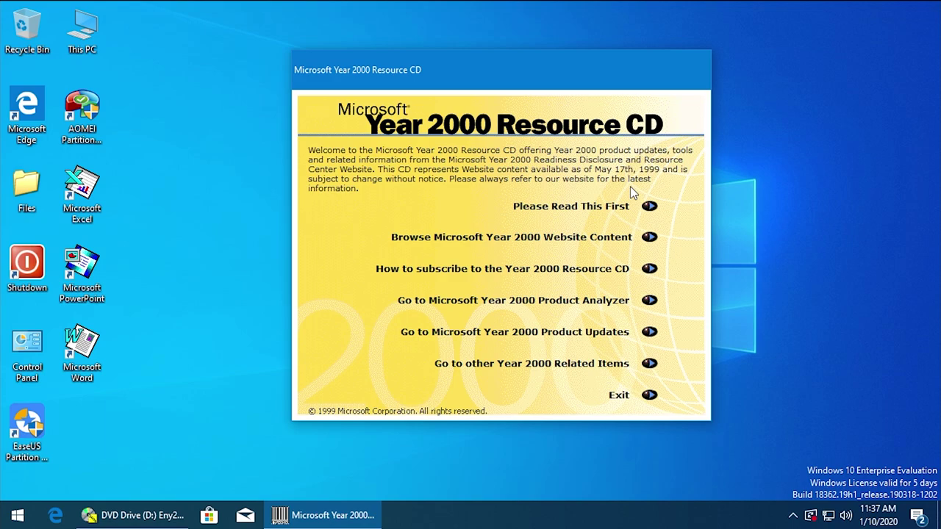
{"action": "left_click", "coordinate": [571, 206]}
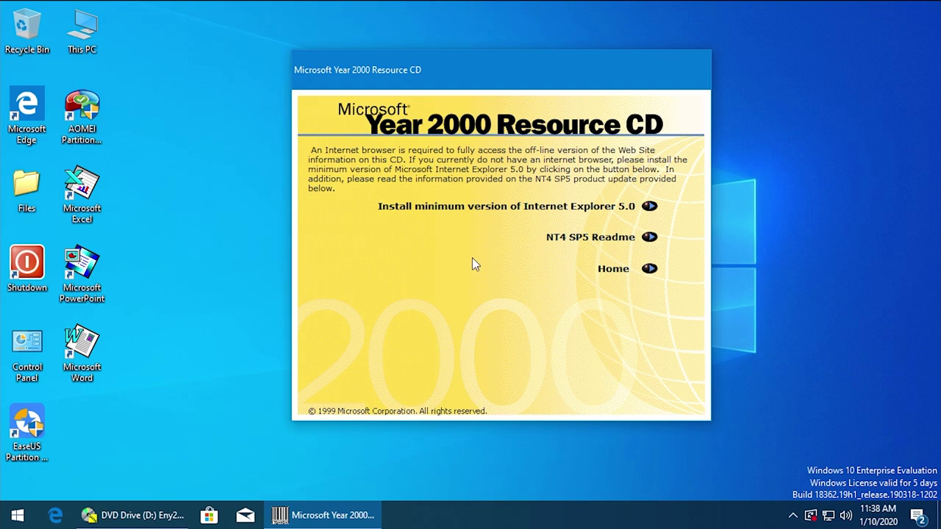
{"action": "left_click", "coordinate": [502, 209]}
Approve the UAC prompt and accept the Internet Explorer 5 license agreement
{"action": "left_click", "coordinate": [409, 361]}
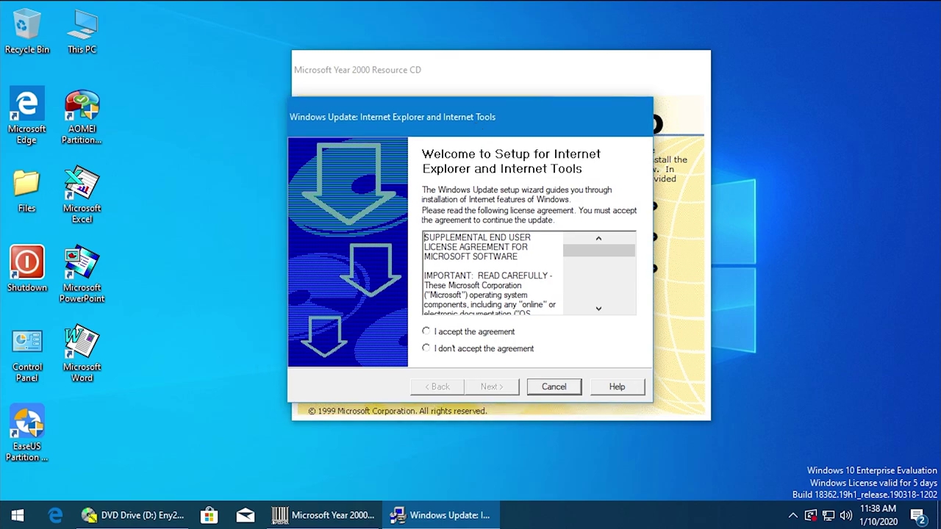
{"action": "left_click", "coordinate": [448, 333]}
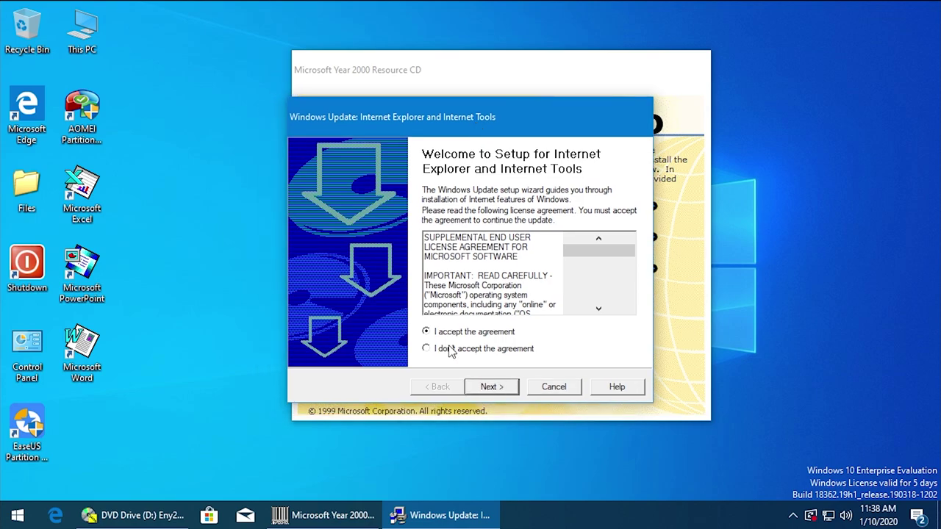
{"action": "left_click", "coordinate": [492, 388]}
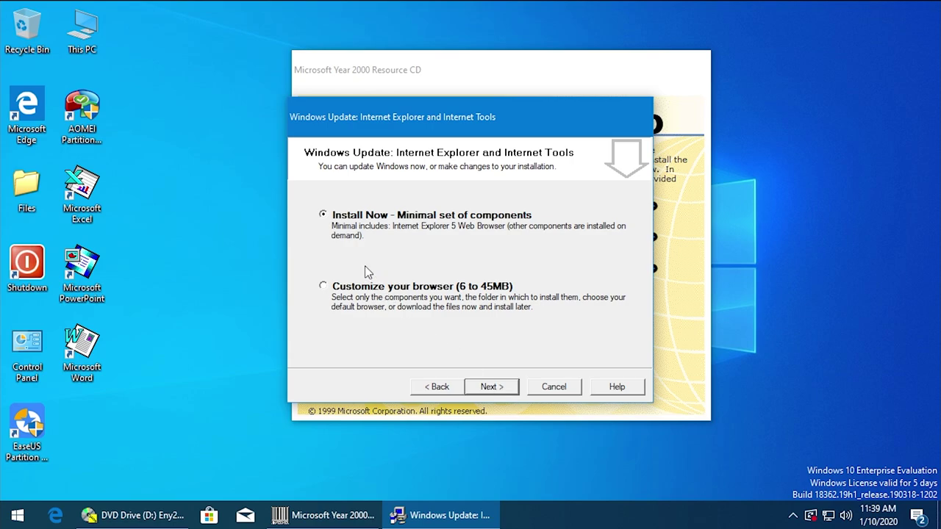
Customize the install with the Full installation type, confirm Advanced options, and proceed
{"action": "left_click", "coordinate": [340, 292]}
{"action": "left_click", "coordinate": [503, 385]}
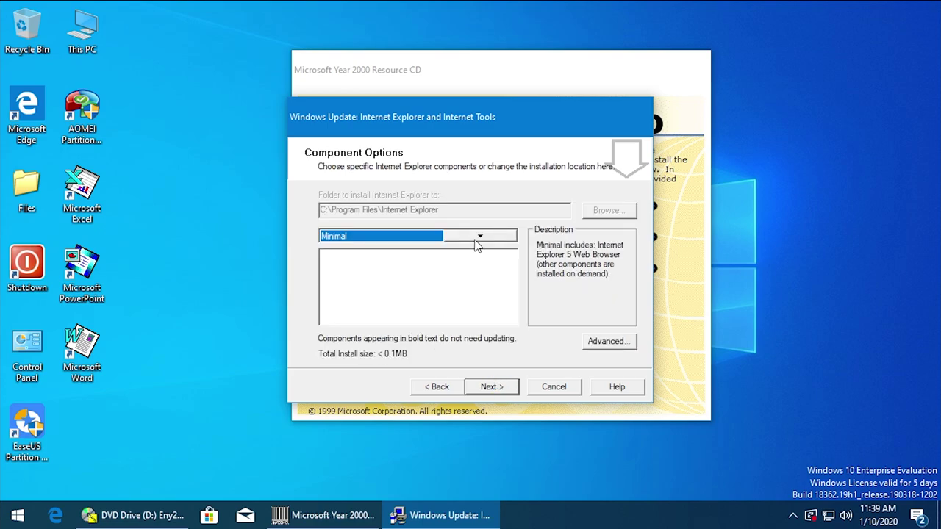
{"action": "left_click", "coordinate": [479, 236]}
{"action": "left_click", "coordinate": [325, 268]}
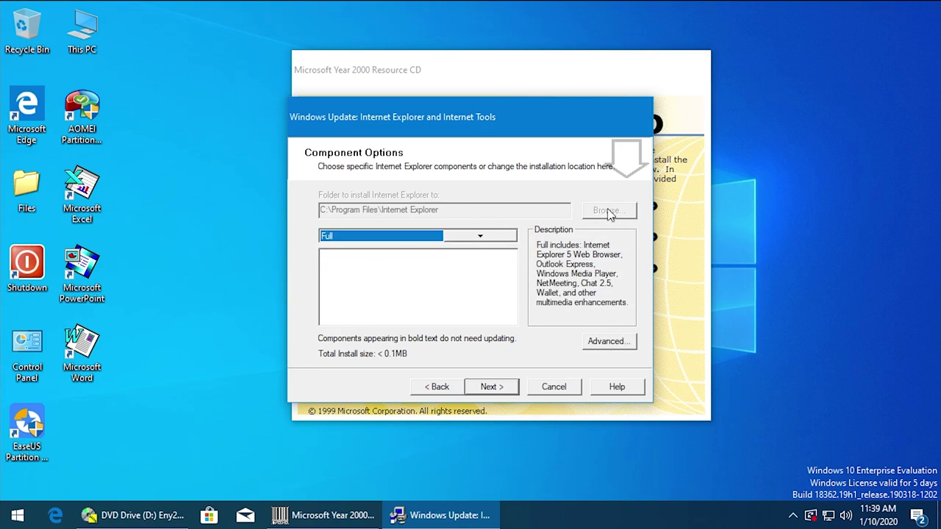
{"action": "left_click", "coordinate": [619, 342]}
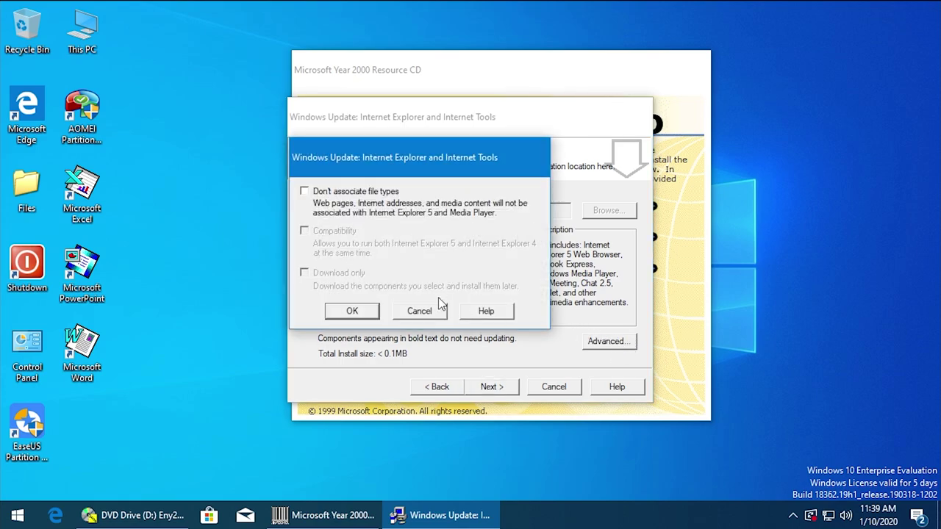
{"action": "left_click", "coordinate": [425, 314]}
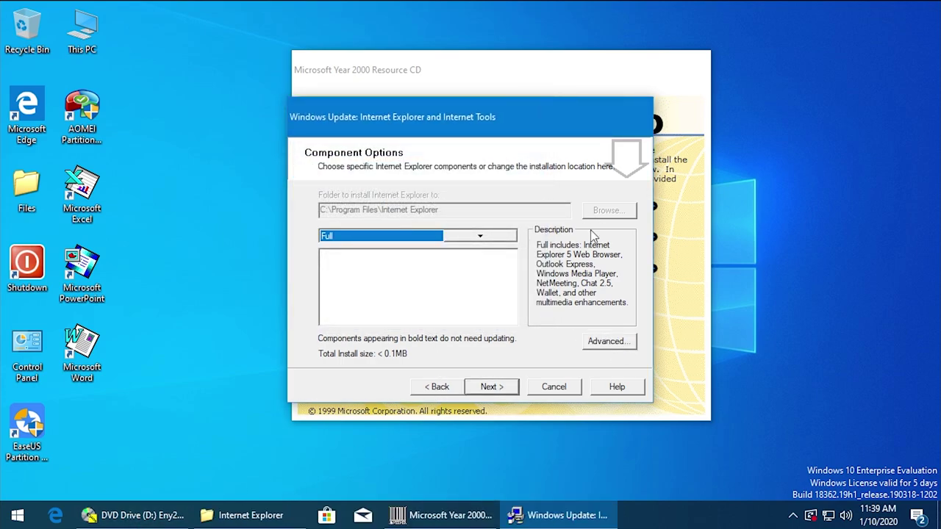
{"action": "left_click", "coordinate": [604, 341]}
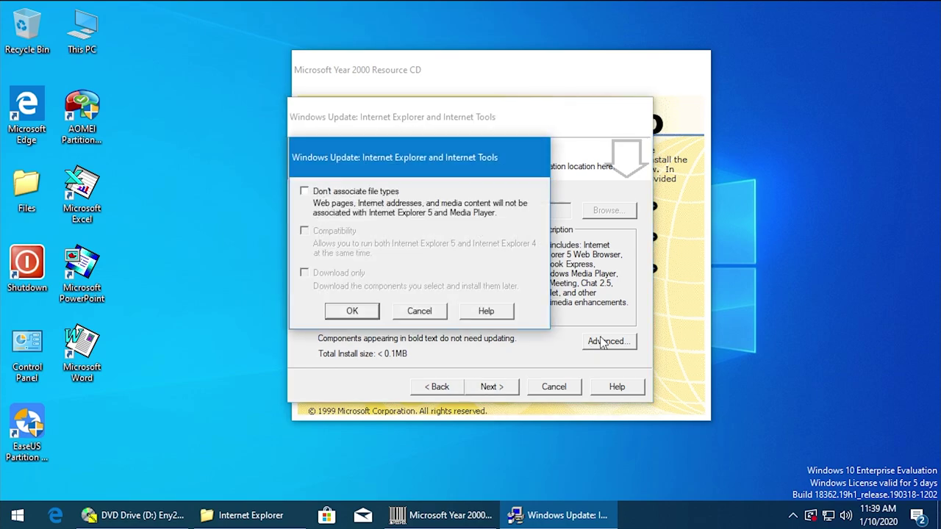
{"action": "left_click", "coordinate": [352, 312]}
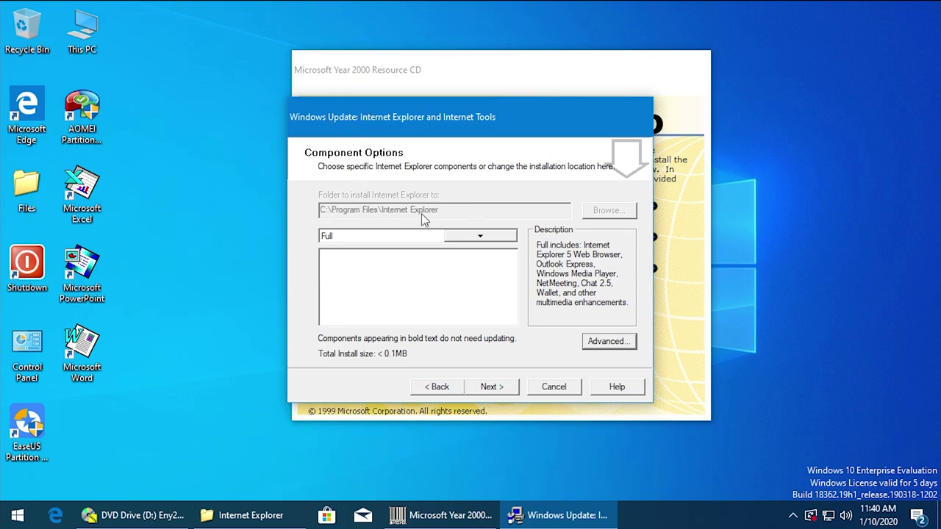
{"action": "left_click", "coordinate": [504, 386]}
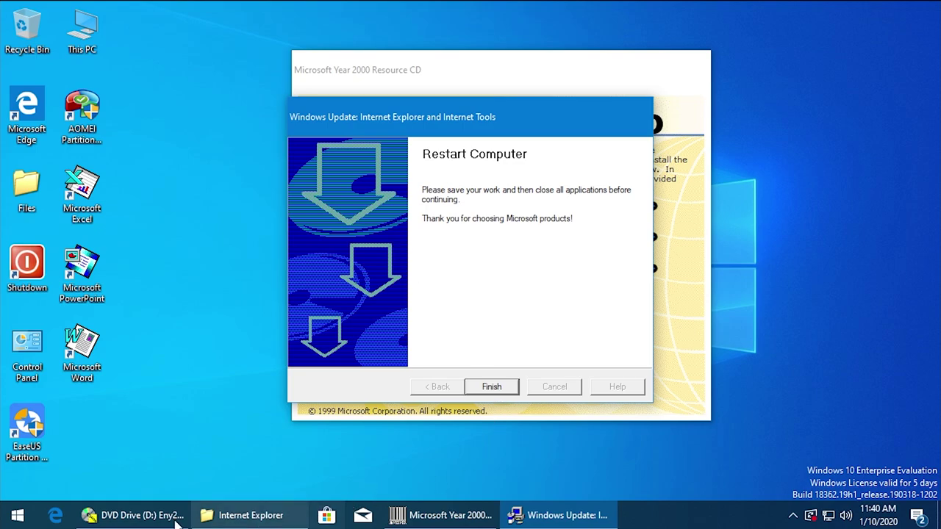
Close the Internet Explorer folder window and restart the computer to finish setup
{"action": "left_click", "coordinate": [229, 517]}
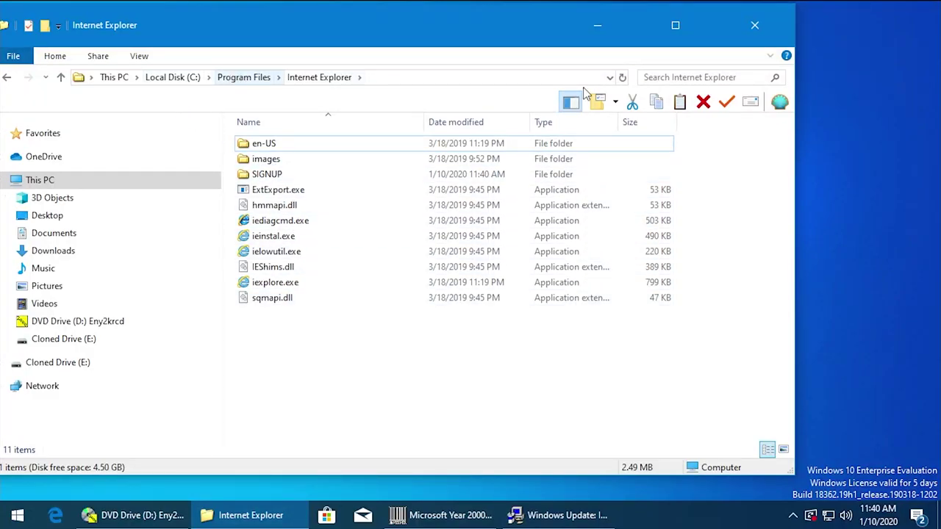
{"action": "left_click", "coordinate": [757, 26]}
{"action": "left_click", "coordinate": [493, 384]}
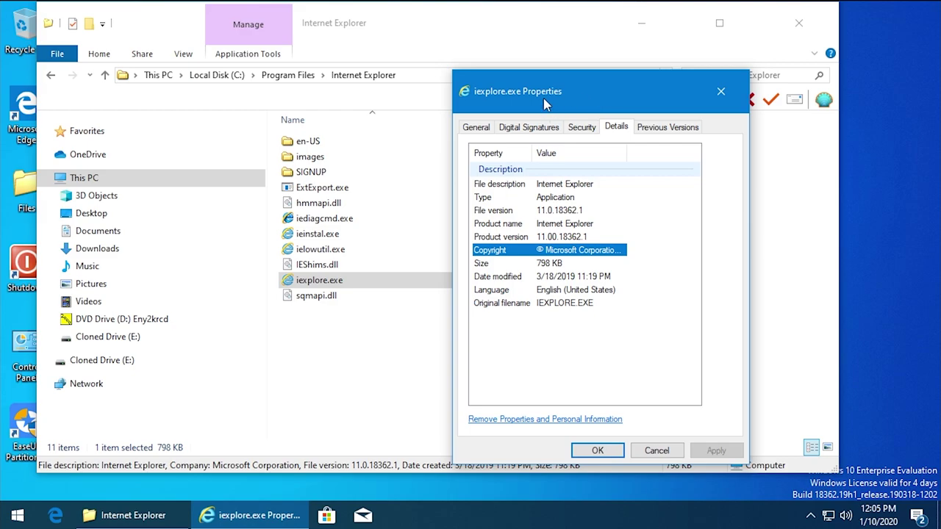
Check iexplore.exe's Details, confirming product version 11.00.18362.1, then close the dialog
{"action": "left_click_drag", "start_coordinate": [550, 93], "coordinate": [543, 73]}
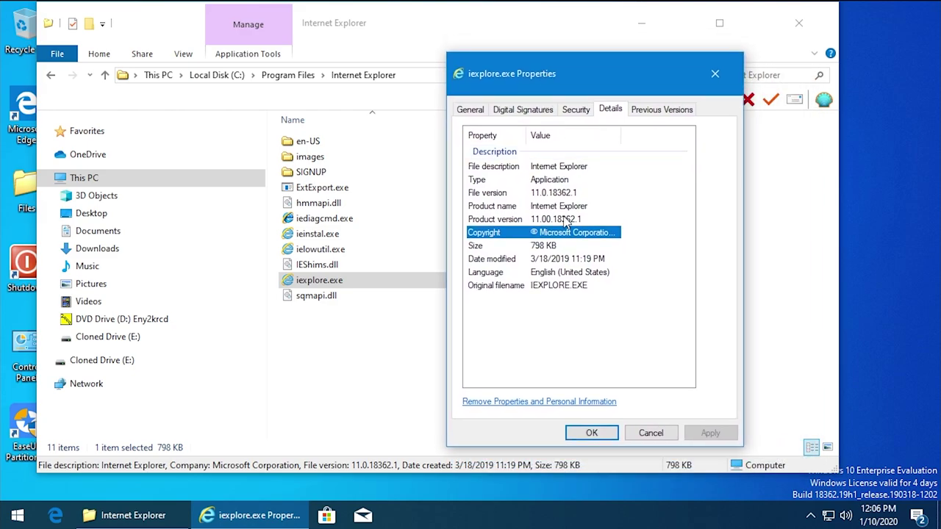
{"action": "left_click", "coordinate": [539, 220]}
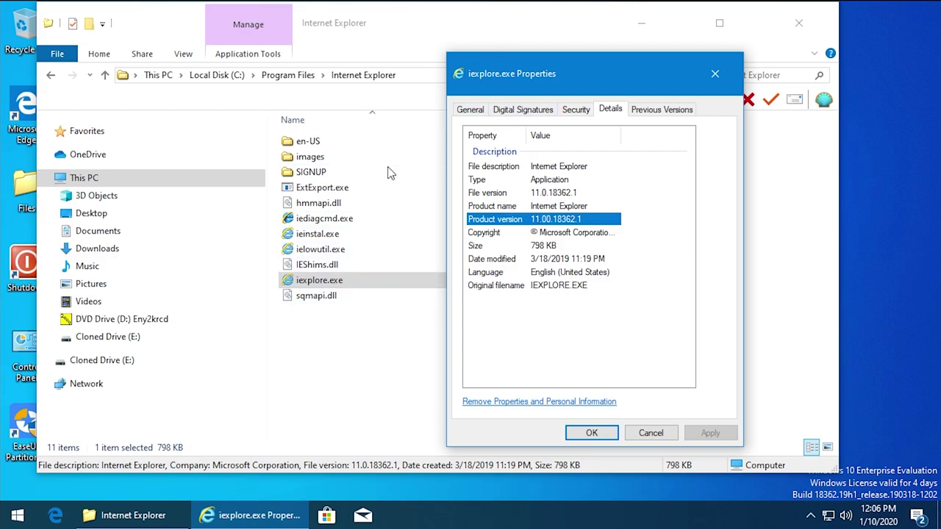
{"action": "left_click_drag", "start_coordinate": [529, 79], "coordinate": [552, 70]}
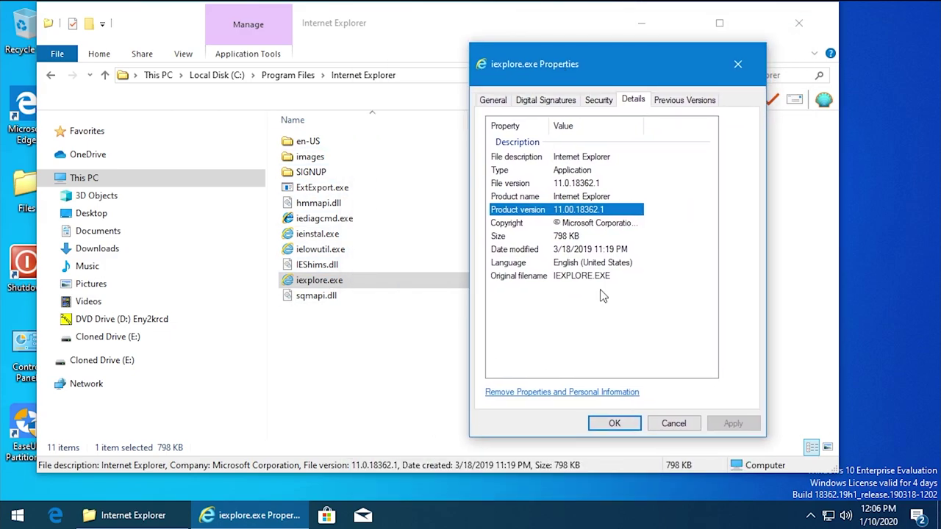
{"action": "left_click", "coordinate": [613, 422]}
Relaunch the Resource CD from drive D:, accept its licence, and open Please Read This First
{"action": "left_click", "coordinate": [156, 75]}
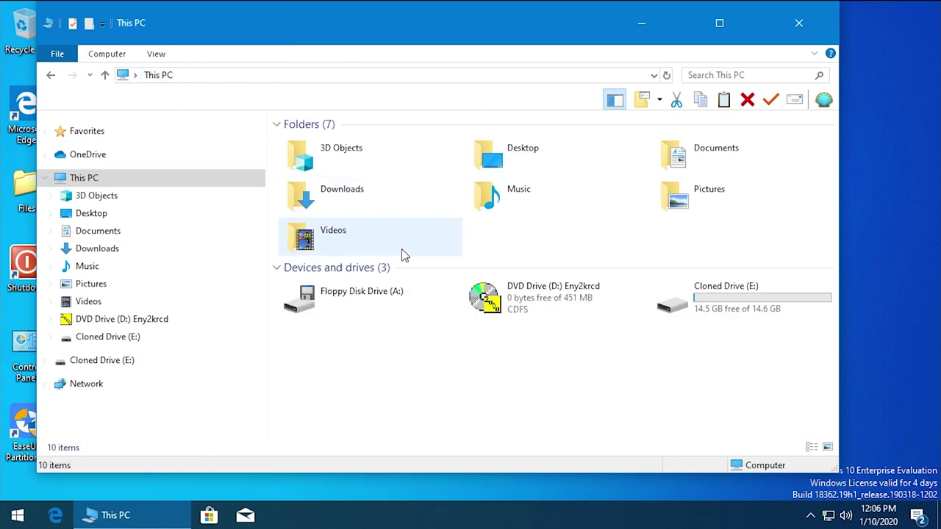
{"action": "double_click", "coordinate": [594, 309]}
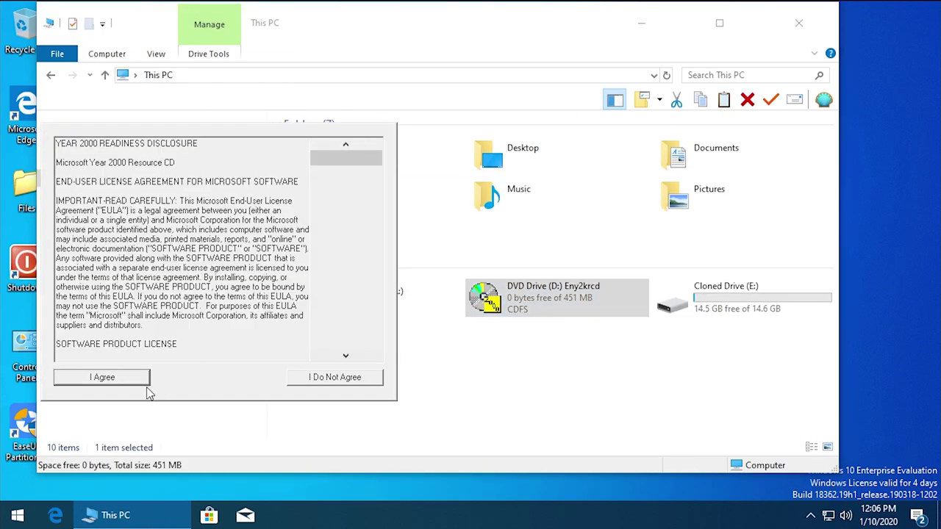
{"action": "left_click", "coordinate": [144, 380]}
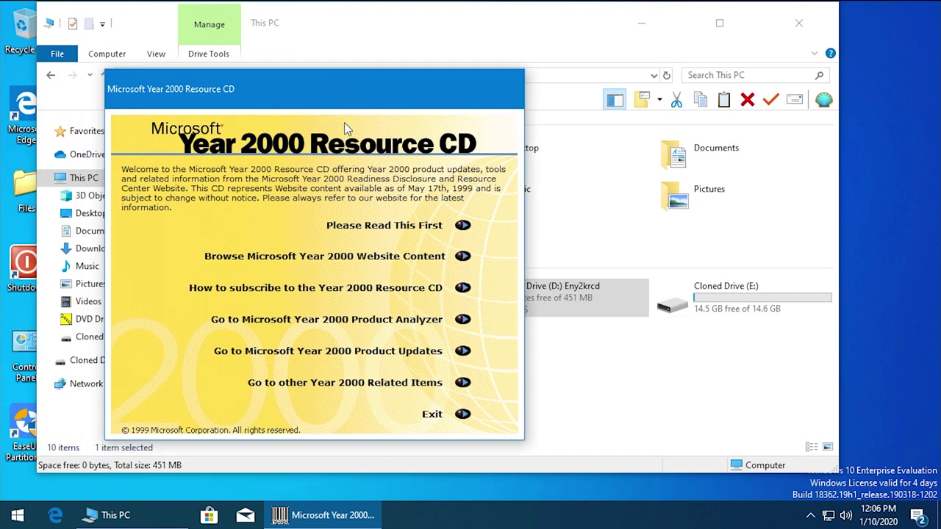
{"action": "left_click", "coordinate": [364, 226]}
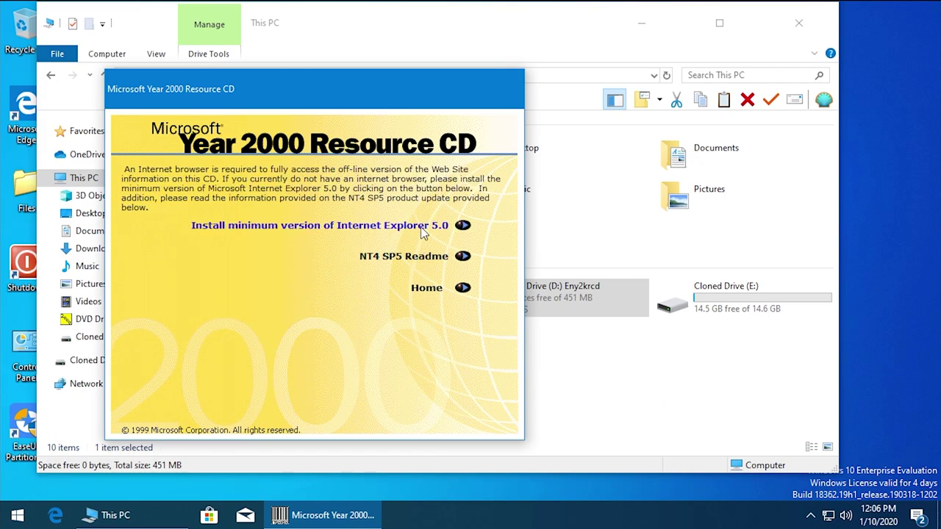
Start the minimum Internet Explorer 5.0 install, approve UAC and accept the setup licence
{"action": "left_click", "coordinate": [422, 229]}
{"action": "left_click", "coordinate": [392, 361]}
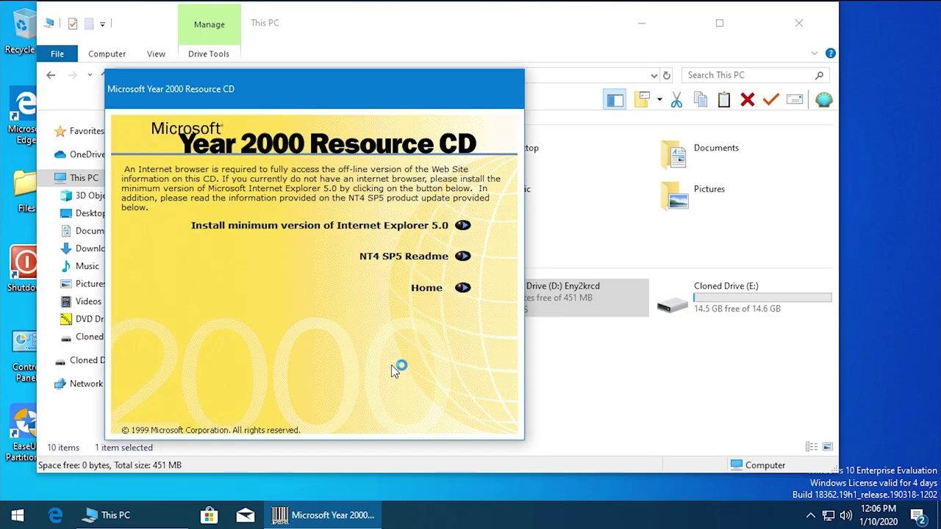
{"action": "left_click", "coordinate": [445, 330]}
{"action": "left_click", "coordinate": [500, 386]}
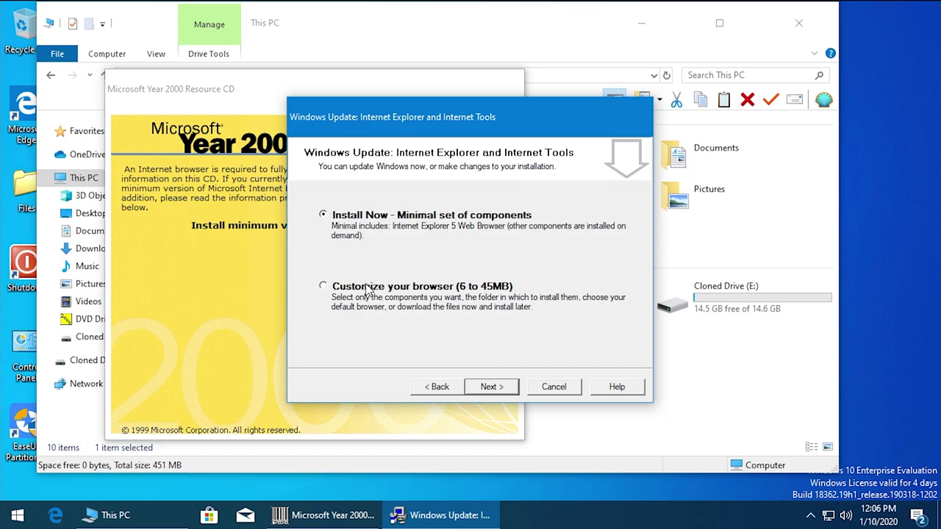
Choose Exit Setup instead of reinstalling all items, then move the Resource CD window right
{"action": "left_click", "coordinate": [507, 388]}
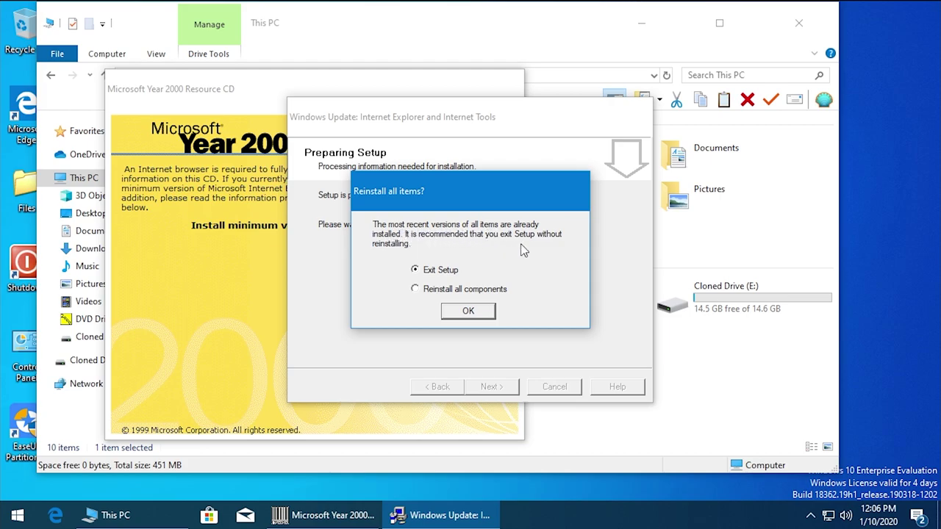
{"action": "left_click", "coordinate": [423, 274]}
{"action": "left_click", "coordinate": [470, 311]}
{"action": "left_click_drag", "start_coordinate": [345, 87], "coordinate": [611, 83]}
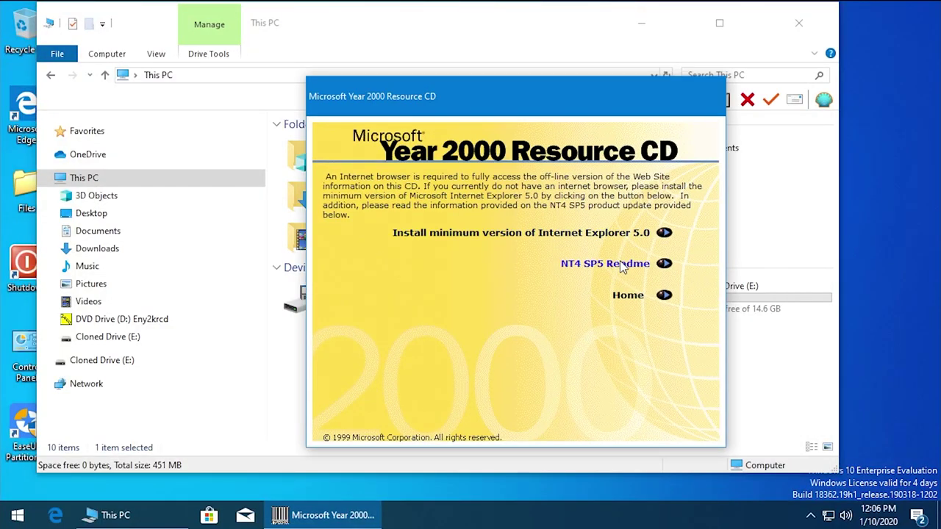
Try the NT4 SP5 Readme three times, dismissing each file-not-found error, then return Home
{"action": "left_click", "coordinate": [621, 264]}
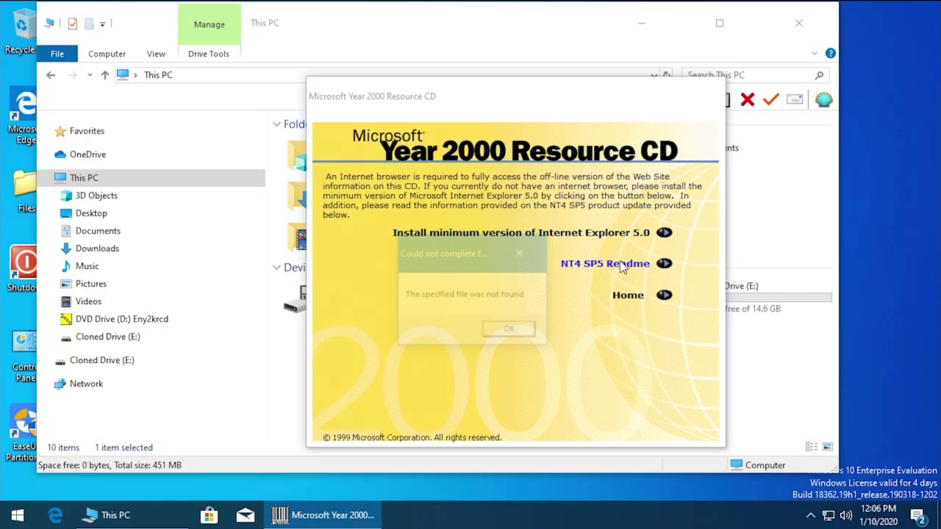
{"action": "left_click", "coordinate": [512, 331]}
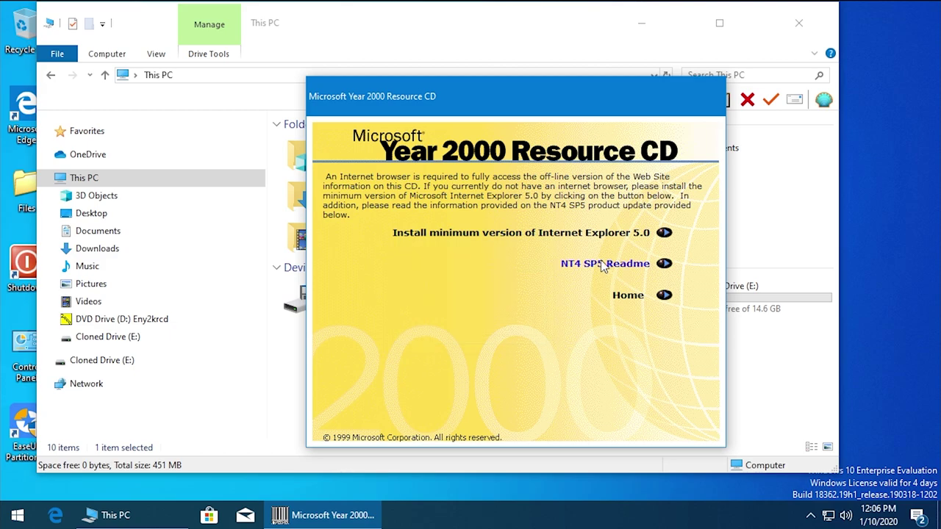
{"action": "left_click", "coordinate": [605, 263]}
{"action": "left_click", "coordinate": [518, 333]}
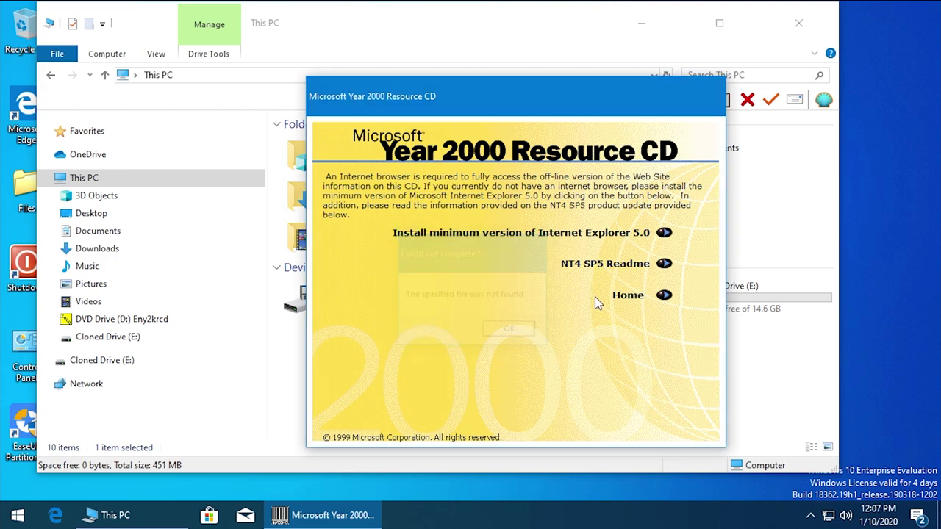
{"action": "left_click", "coordinate": [579, 264]}
{"action": "left_click", "coordinate": [511, 330]}
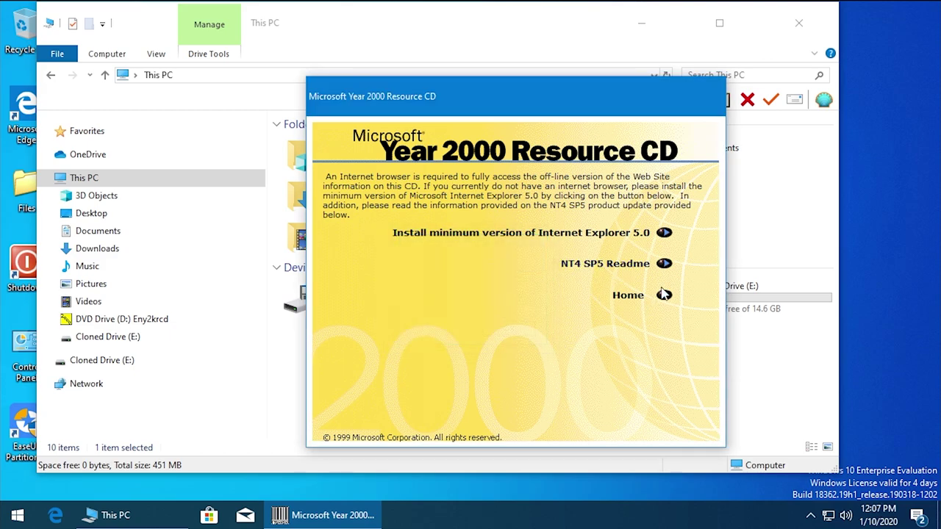
{"action": "left_click", "coordinate": [664, 296]}
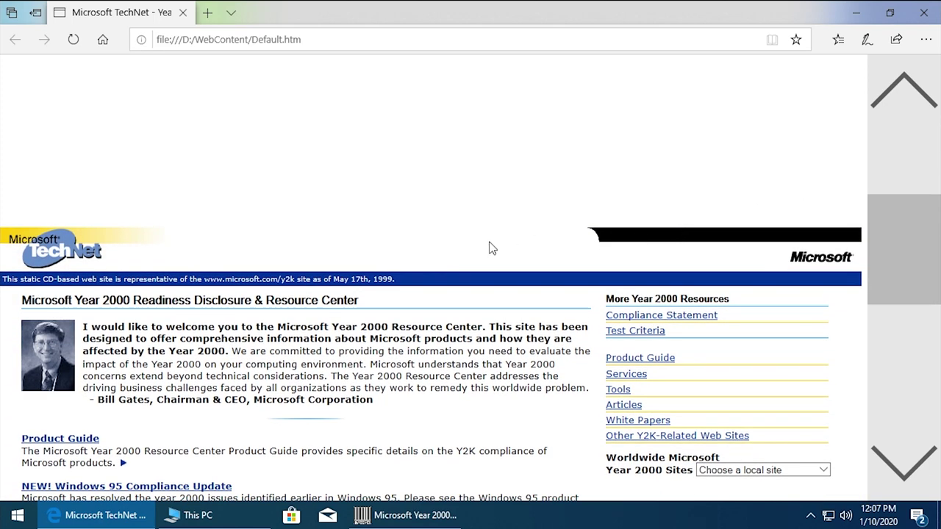
Scroll through the offline TechNet Year 2000 page and close Edge
{"action": "scroll", "coordinate": [412, 252], "scroll_direction": "down", "scroll_amount": 2}
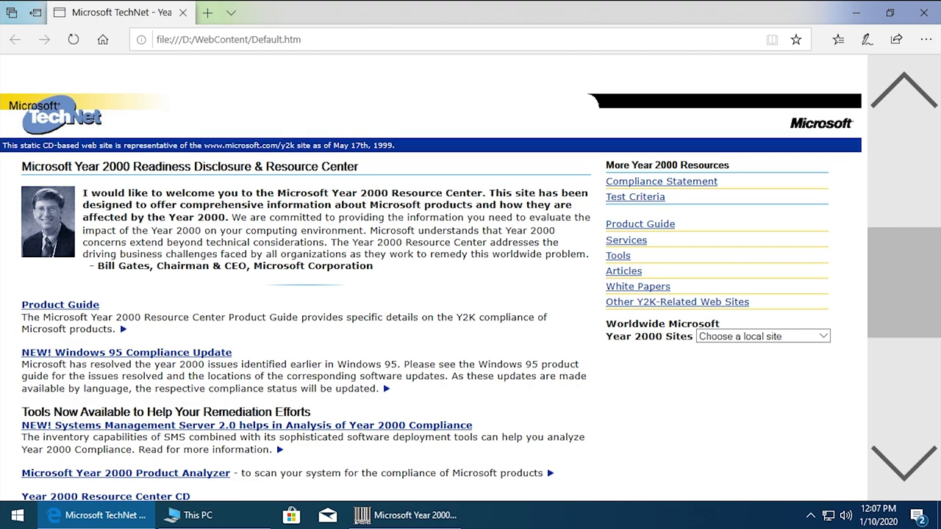
{"action": "scroll", "coordinate": [399, 248], "scroll_direction": "down", "scroll_amount": 1}
{"action": "scroll", "coordinate": [395, 246], "scroll_direction": "up", "scroll_amount": 1}
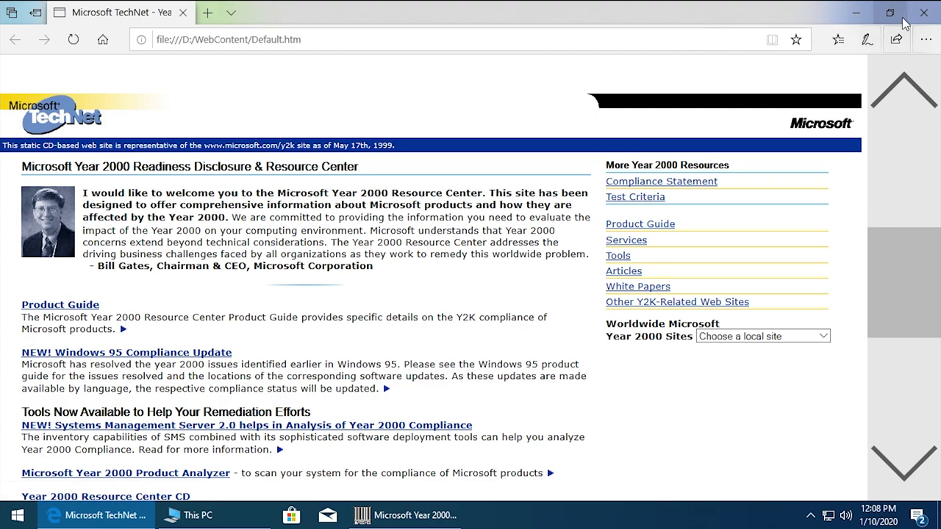
{"action": "left_click", "coordinate": [923, 22]}
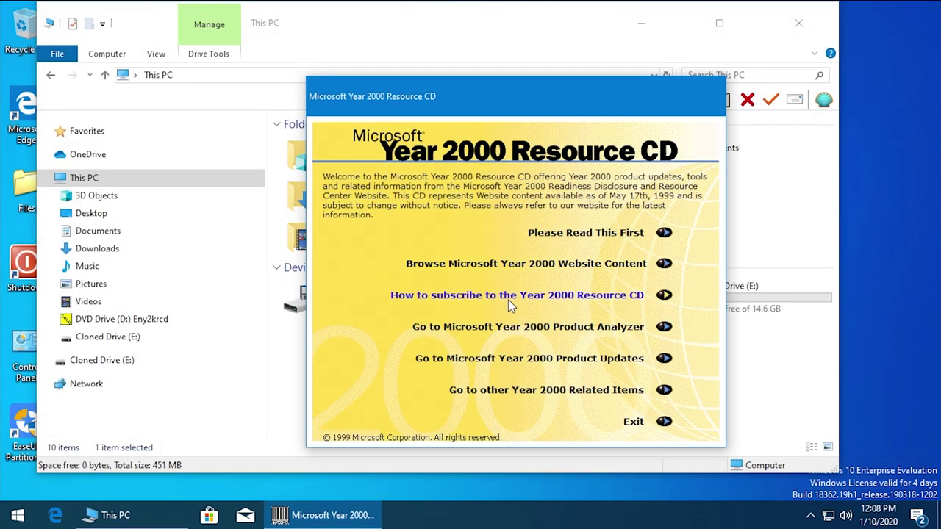
Open the Resource CD subscription information and dismiss both file-not-found errors
{"action": "left_click", "coordinate": [507, 298]}
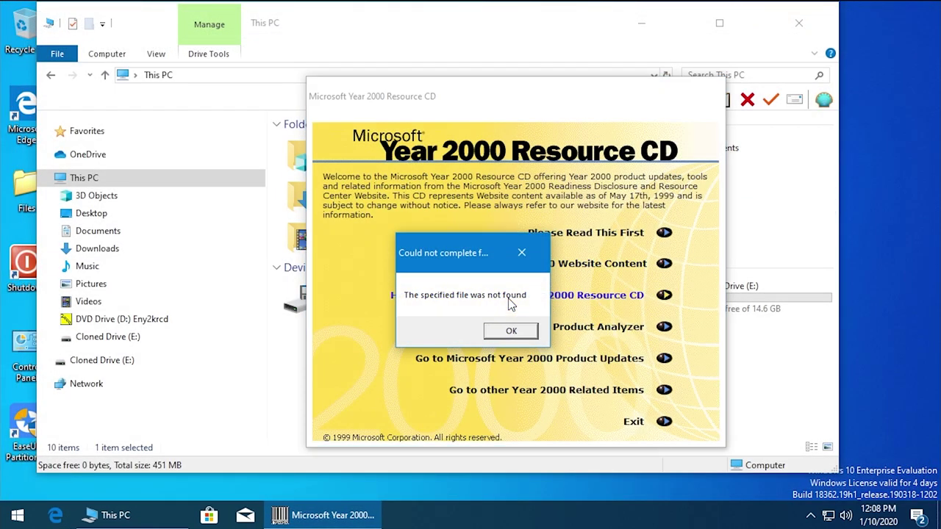
{"action": "left_click", "coordinate": [510, 329]}
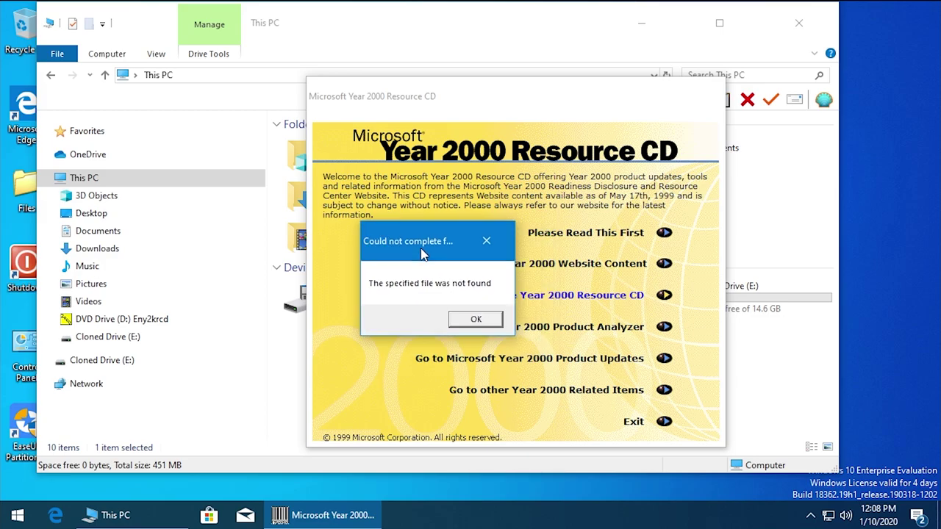
{"action": "left_click", "coordinate": [478, 325]}
Read Subscription.txt in Notepad, close it, and bring the Resource CD menu forward
{"action": "double_click", "coordinate": [365, 414]}
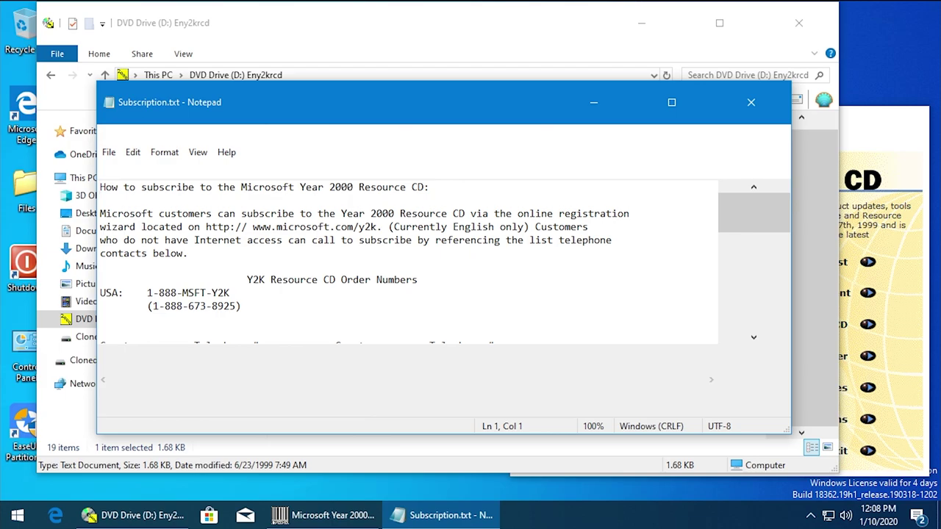
{"action": "scroll", "coordinate": [408, 265], "scroll_direction": "down", "scroll_amount": 5}
{"action": "scroll", "coordinate": [408, 265], "scroll_direction": "up", "scroll_amount": 5}
{"action": "left_click", "coordinate": [751, 102]}
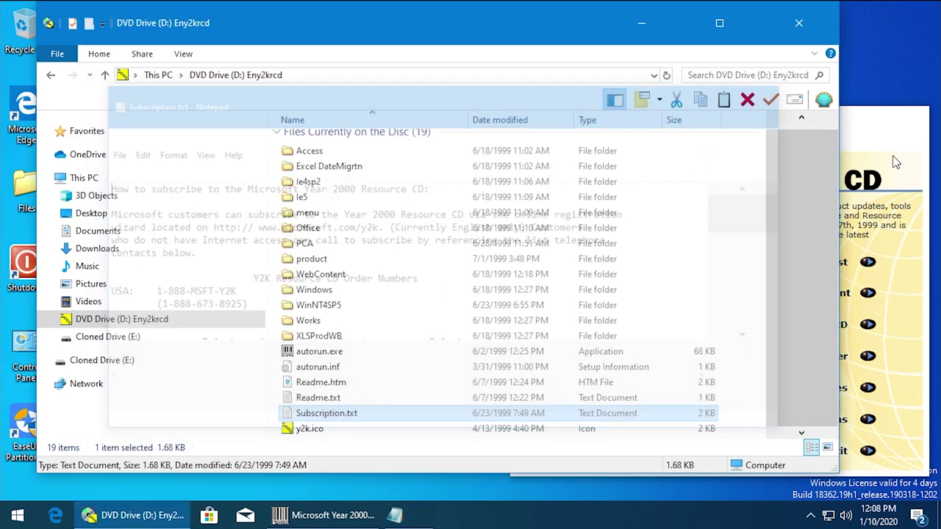
{"action": "left_click", "coordinate": [873, 331]}
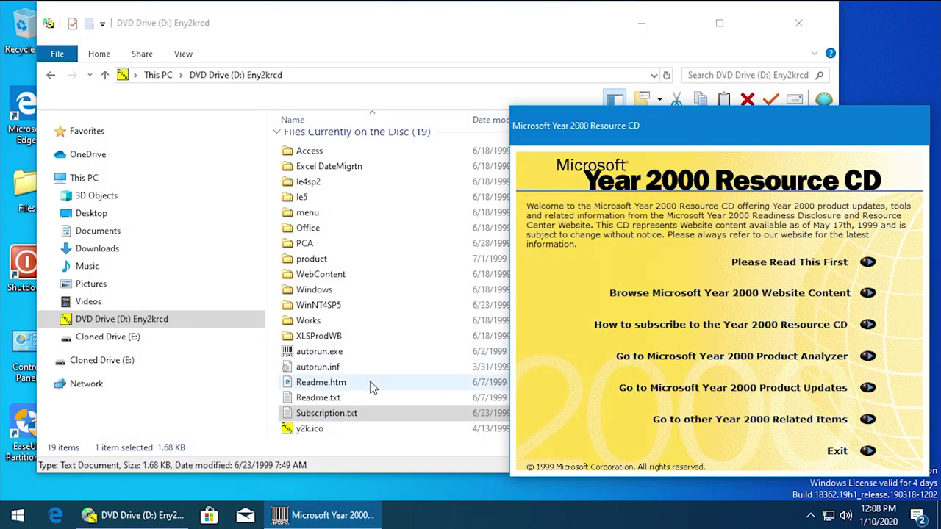
Read Readme.txt in Notepad, close it, and return to the Resource CD main menu
{"action": "double_click", "coordinate": [348, 398]}
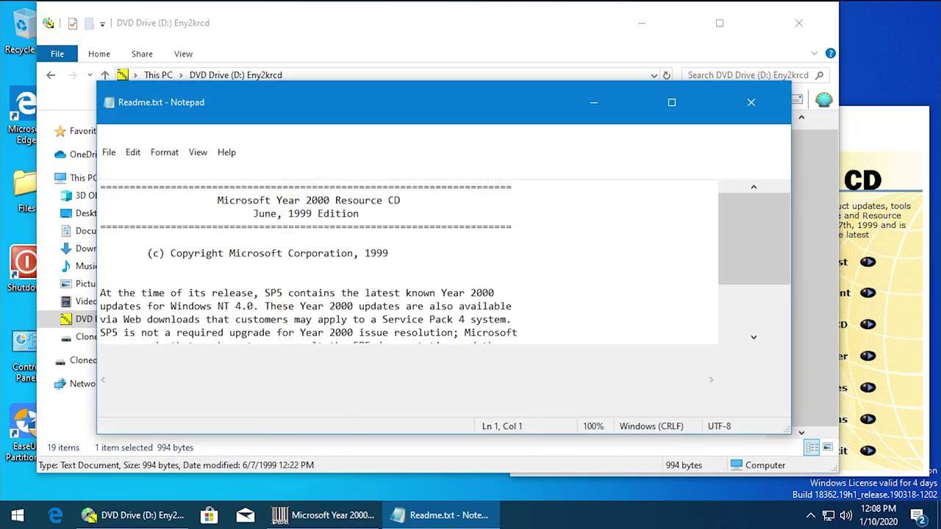
{"action": "scroll", "coordinate": [408, 265], "scroll_direction": "down", "scroll_amount": 1}
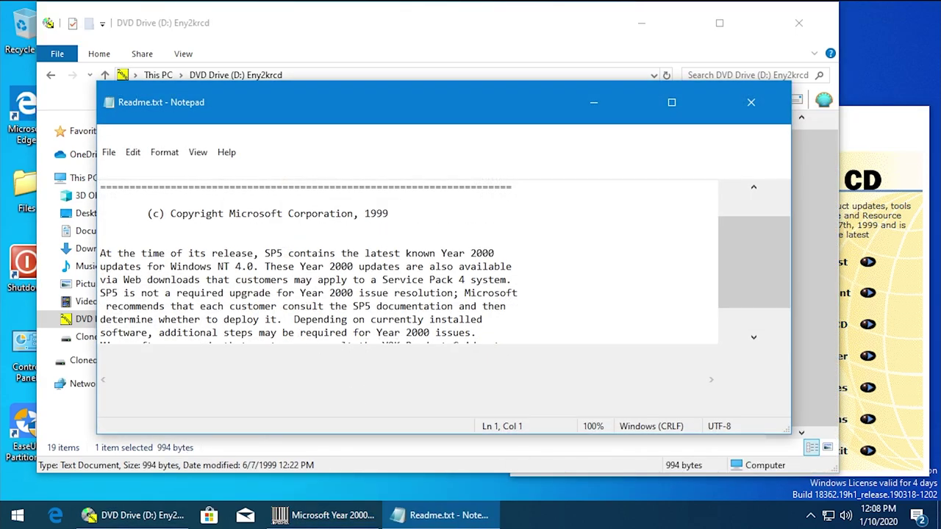
{"action": "scroll", "coordinate": [408, 264], "scroll_direction": "down", "scroll_amount": 1}
{"action": "scroll", "coordinate": [408, 264], "scroll_direction": "up", "scroll_amount": 2}
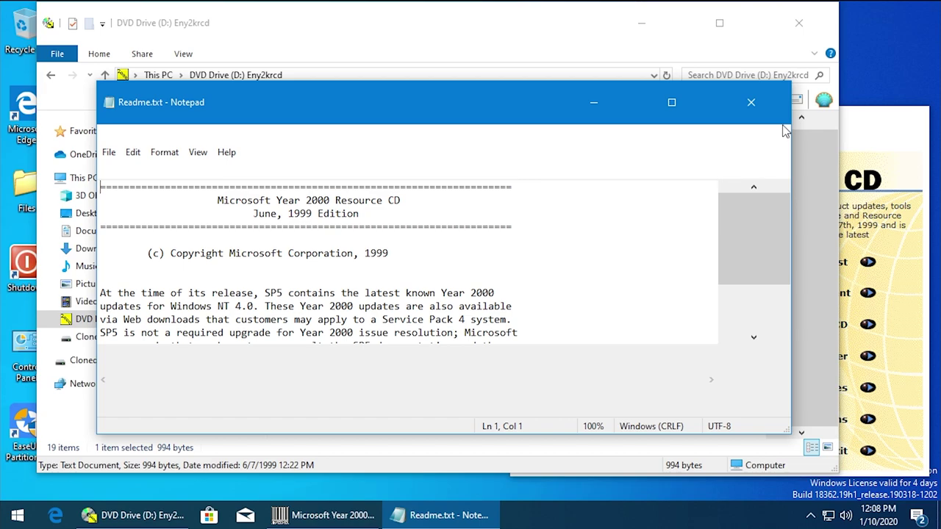
{"action": "left_click", "coordinate": [765, 100]}
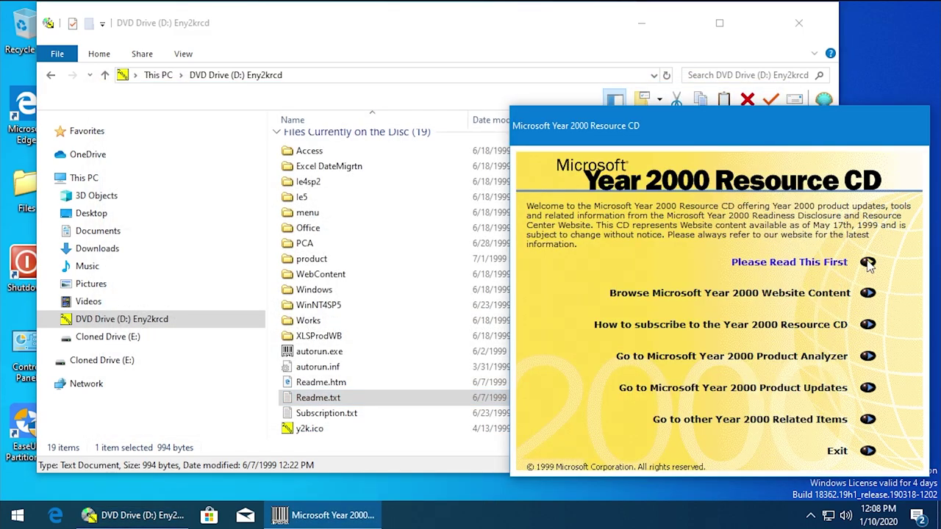
{"action": "left_click", "coordinate": [867, 292]}
{"action": "left_click", "coordinate": [831, 325]}
Bring the DVD file list to the front and select Readme.htm, then Readme.txt
{"action": "left_click", "coordinate": [330, 411]}
{"action": "left_click", "coordinate": [323, 382]}
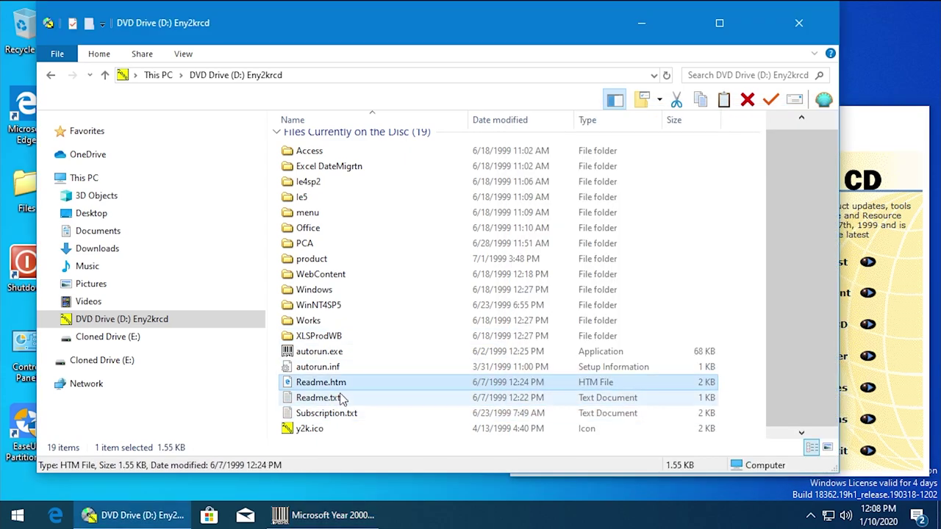
{"action": "left_click", "coordinate": [353, 398]}
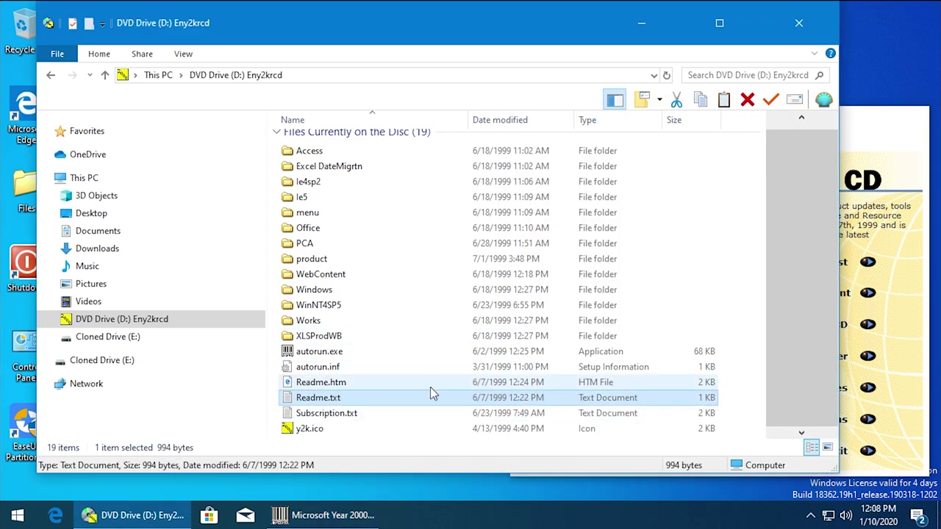
Bring the Resource CD forward, reopen the subscription information, and dismiss its file-not-found error
{"action": "left_click", "coordinate": [898, 169]}
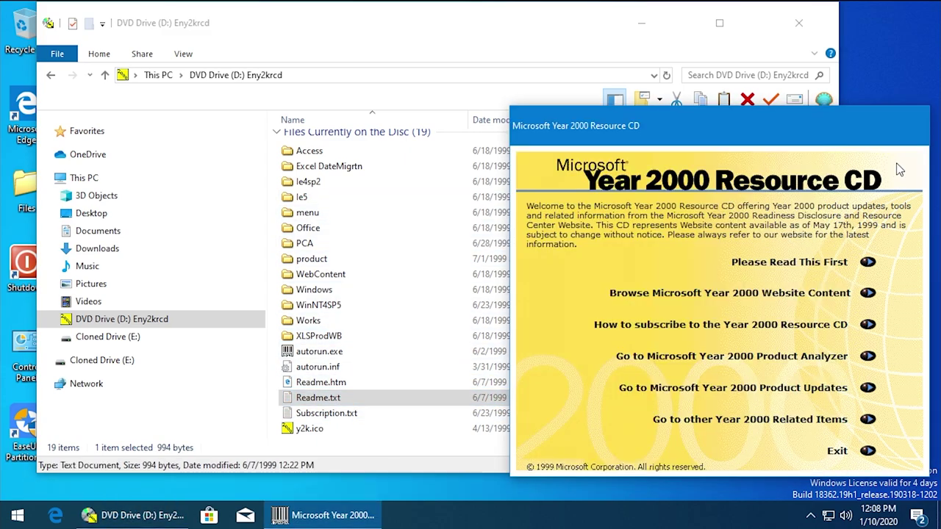
{"action": "left_click", "coordinate": [819, 333]}
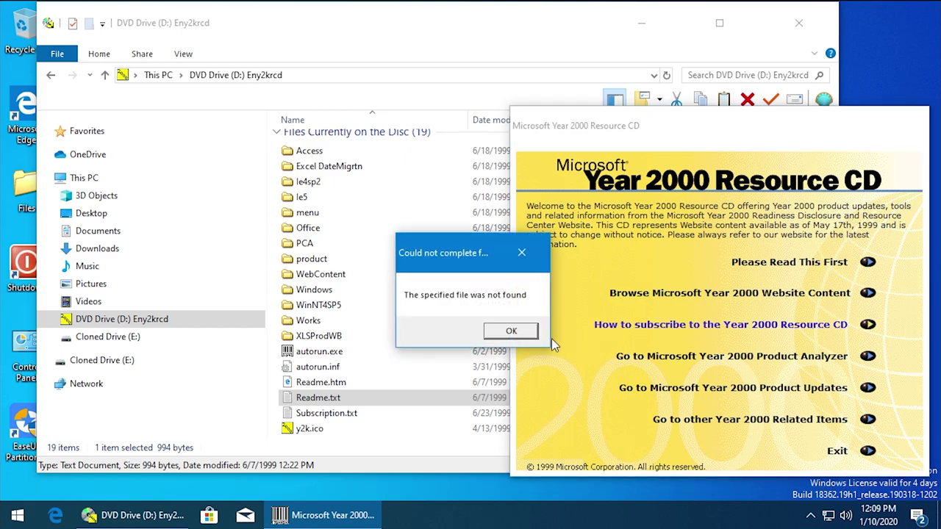
{"action": "left_click", "coordinate": [521, 327]}
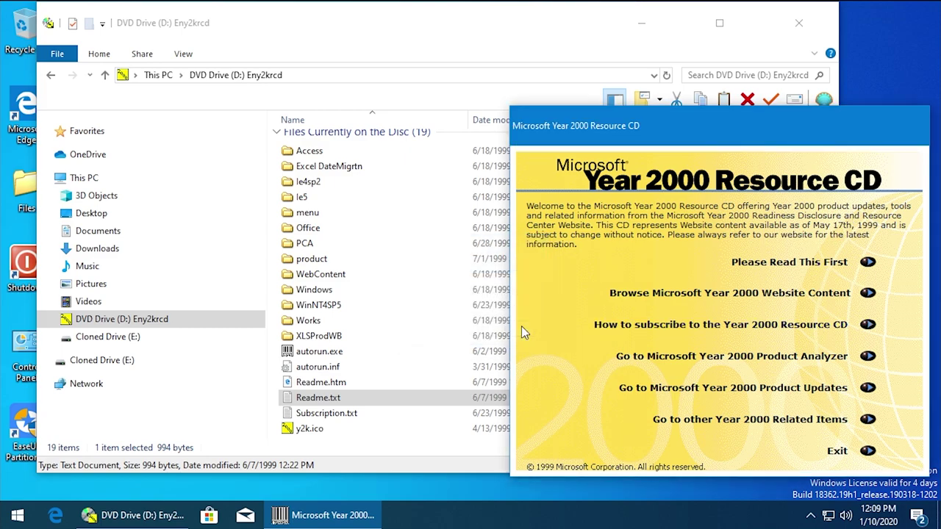
Install the Year 2000 Product Analyzer, accepting the license and creating the C:\Y2KScan folder
{"action": "left_click", "coordinate": [643, 357]}
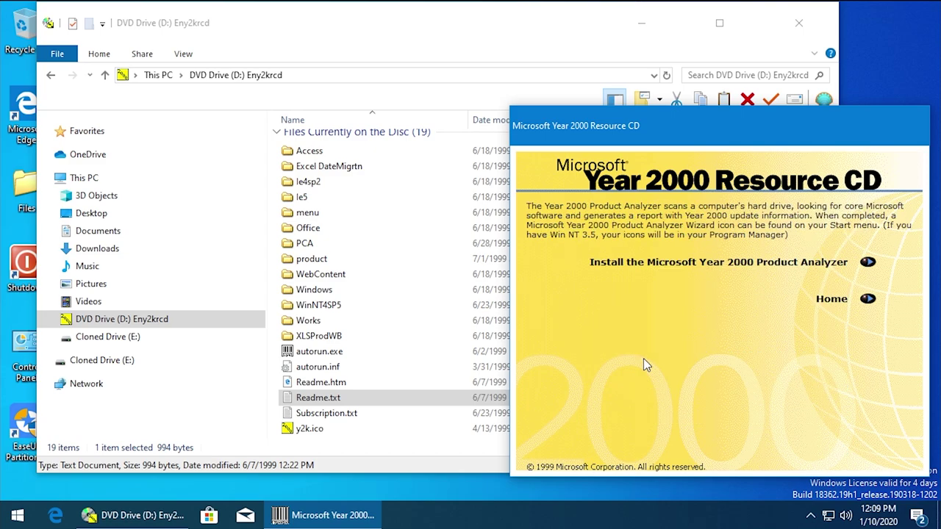
{"action": "left_click", "coordinate": [660, 266]}
{"action": "left_click", "coordinate": [415, 357]}
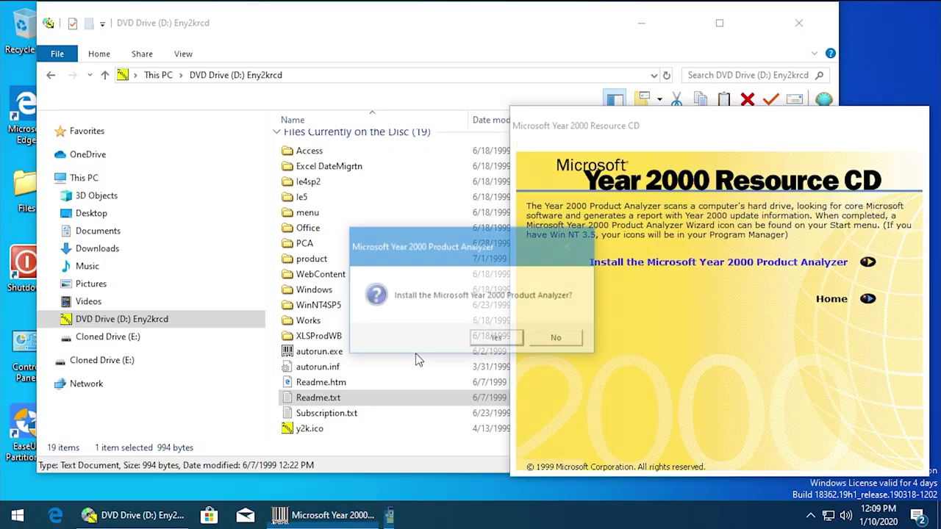
{"action": "left_click", "coordinate": [498, 341]}
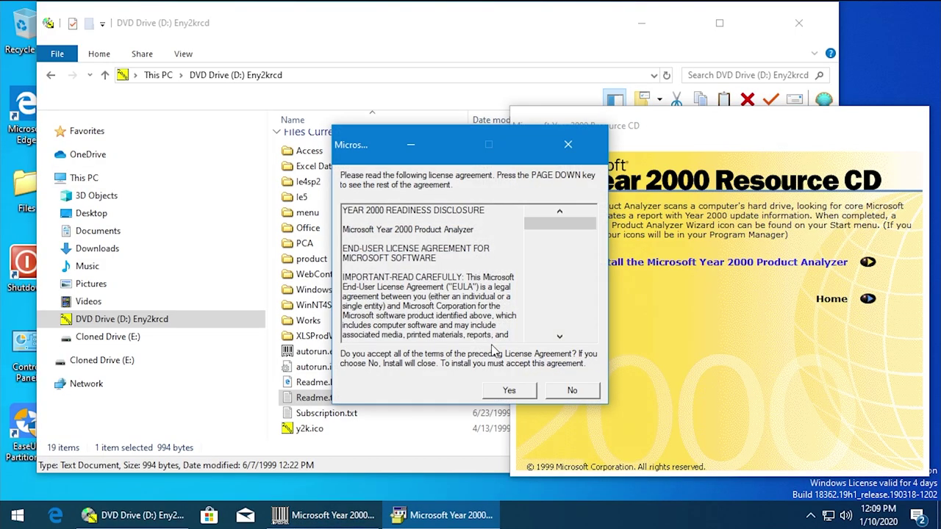
{"action": "left_click", "coordinate": [509, 391]}
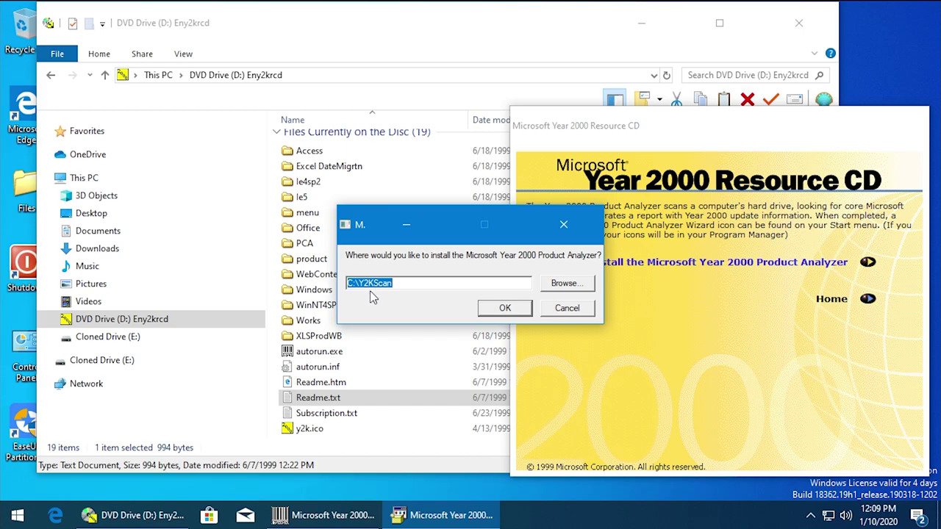
{"action": "left_click", "coordinate": [499, 309]}
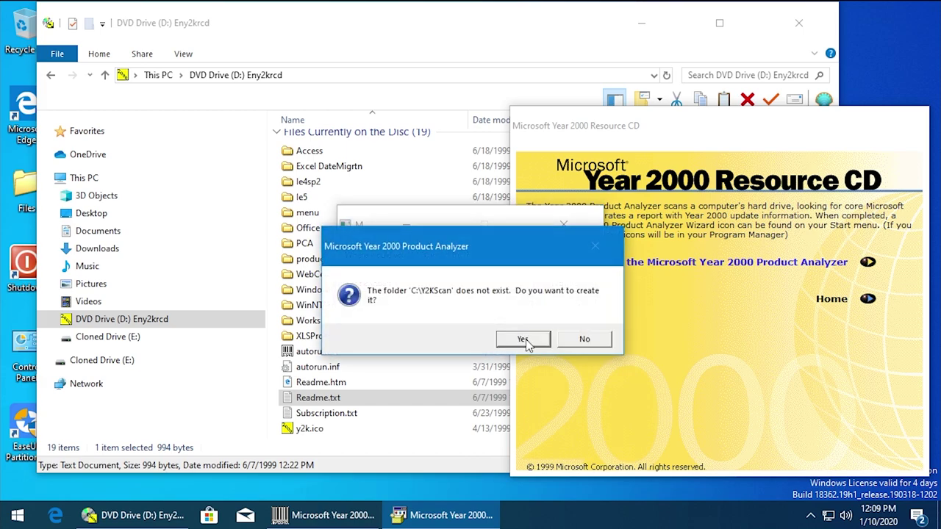
{"action": "left_click", "coordinate": [520, 336]}
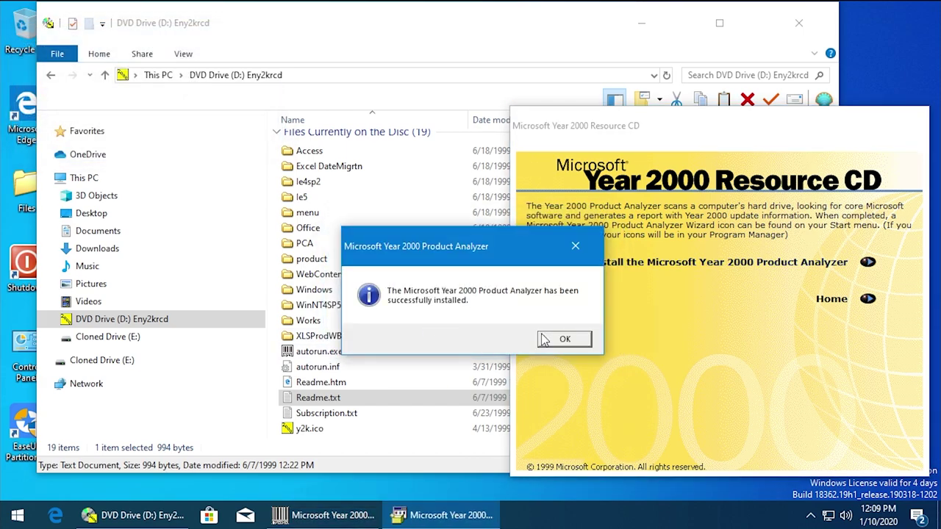
{"action": "left_click", "coordinate": [548, 338]}
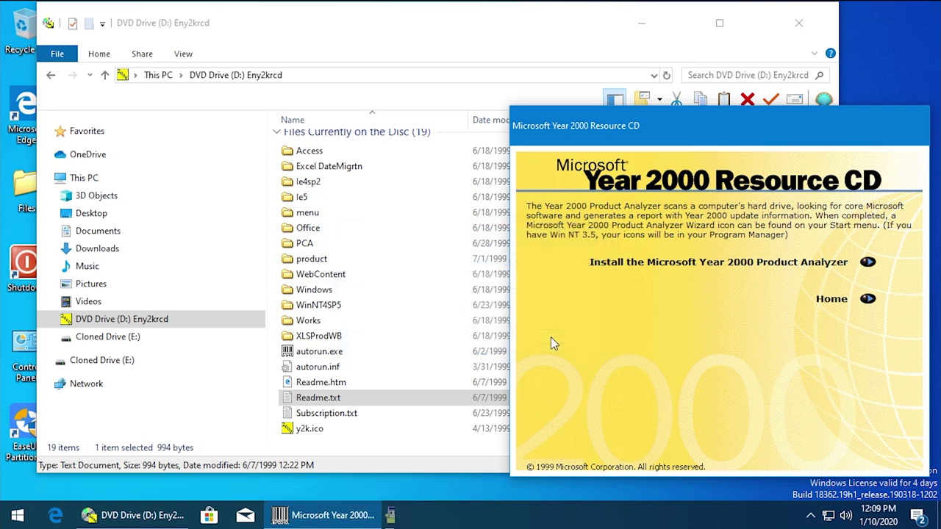
Browse File Explorer to C:\Y2KScan and launch Y2KScan.exe
{"action": "left_click", "coordinate": [158, 75]}
{"action": "left_click", "coordinate": [287, 75]}
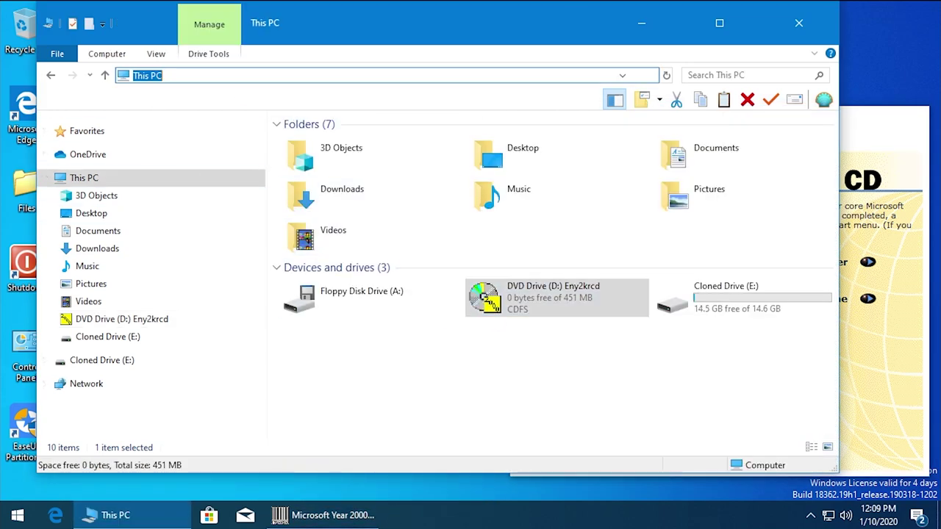
{"action": "type", "text": "C:\\"}
{"action": "key", "text": "Return"}
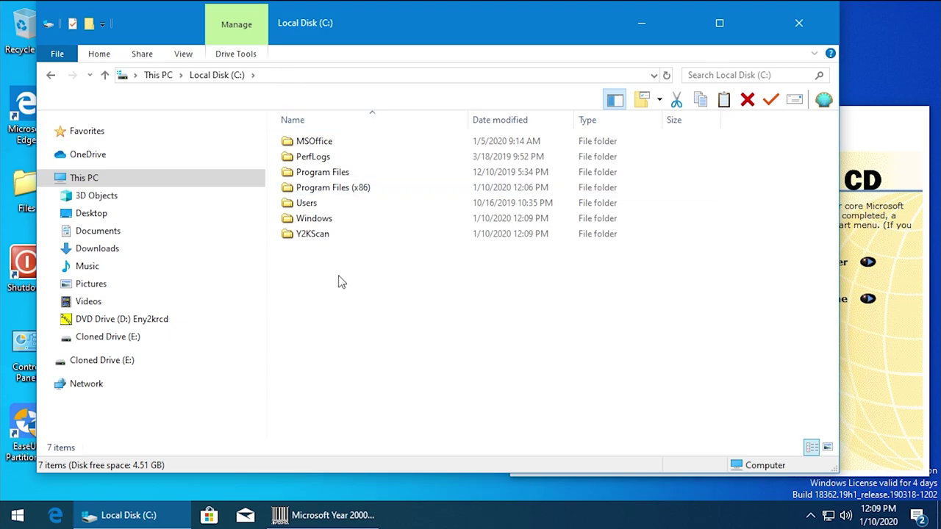
{"action": "double_click", "coordinate": [318, 238]}
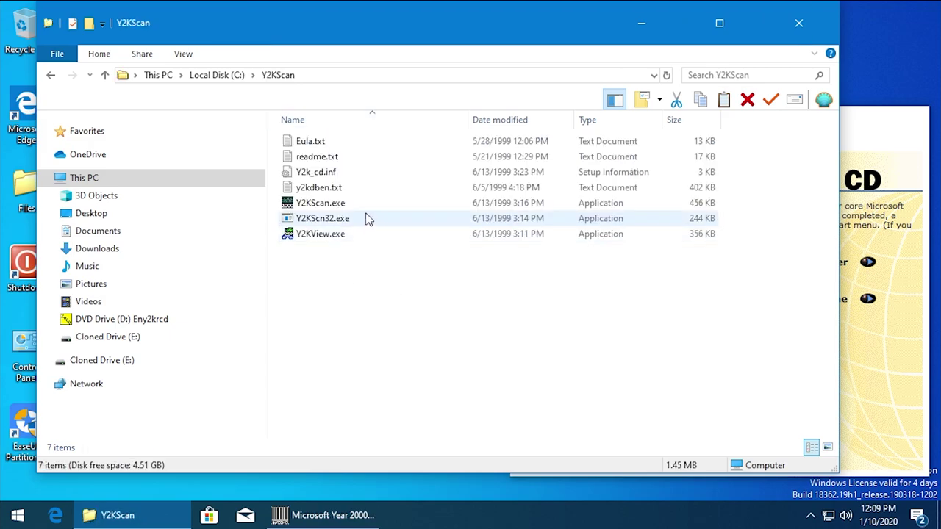
{"action": "double_click", "coordinate": [311, 207]}
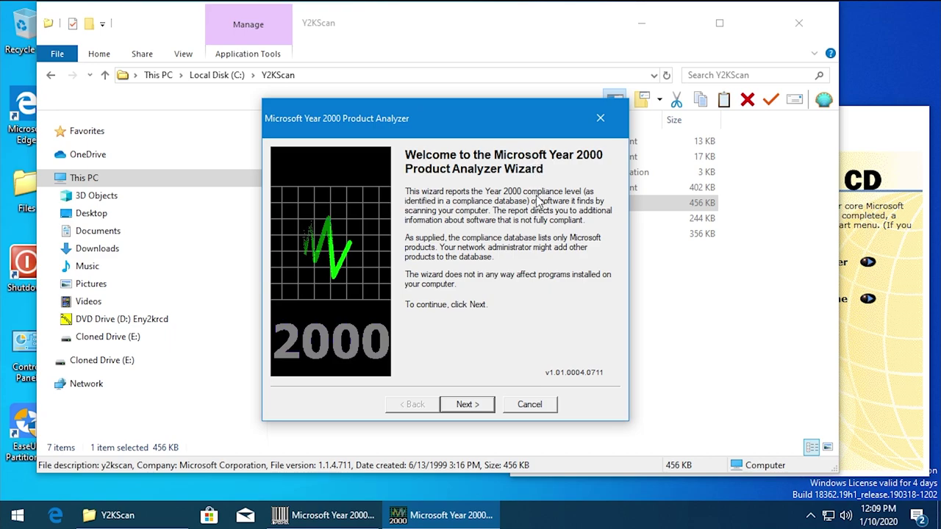
Move past the wizard welcome, keep drive C for scanning, and skip the database update
{"action": "left_click", "coordinate": [473, 405]}
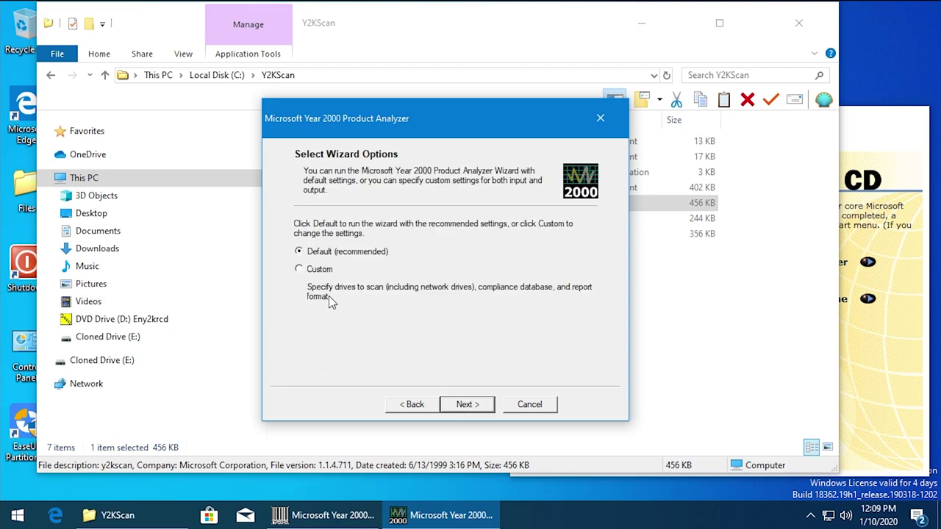
{"action": "key", "text": "Return"}
{"action": "left_click", "coordinate": [401, 332]}
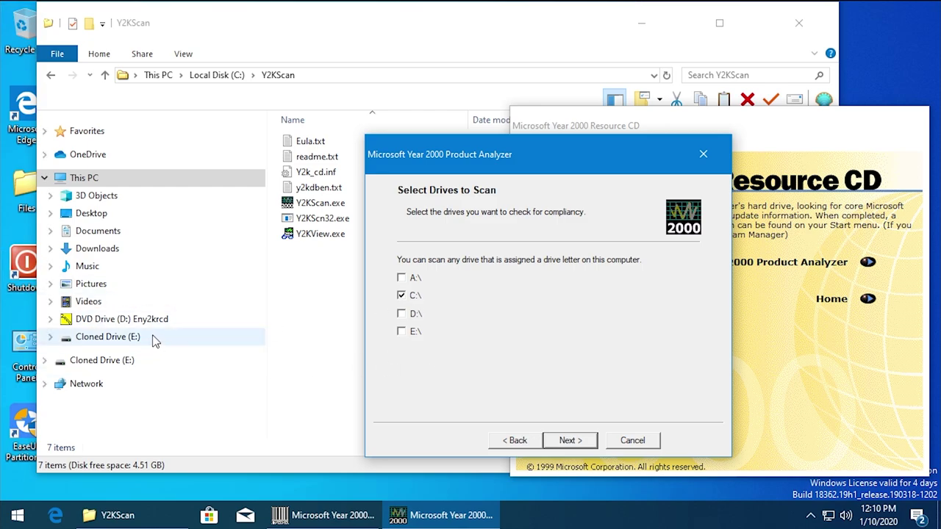
{"action": "left_click", "coordinate": [570, 441]}
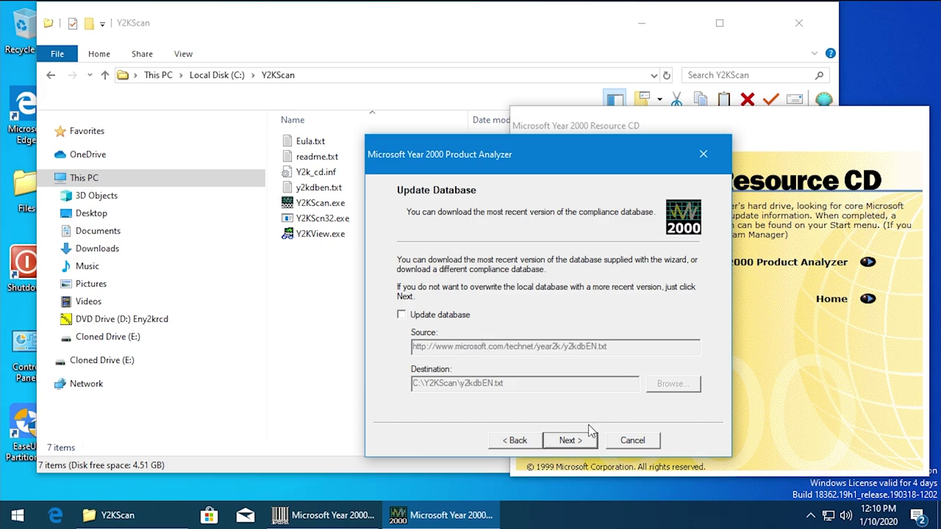
{"action": "left_click", "coordinate": [570, 440]}
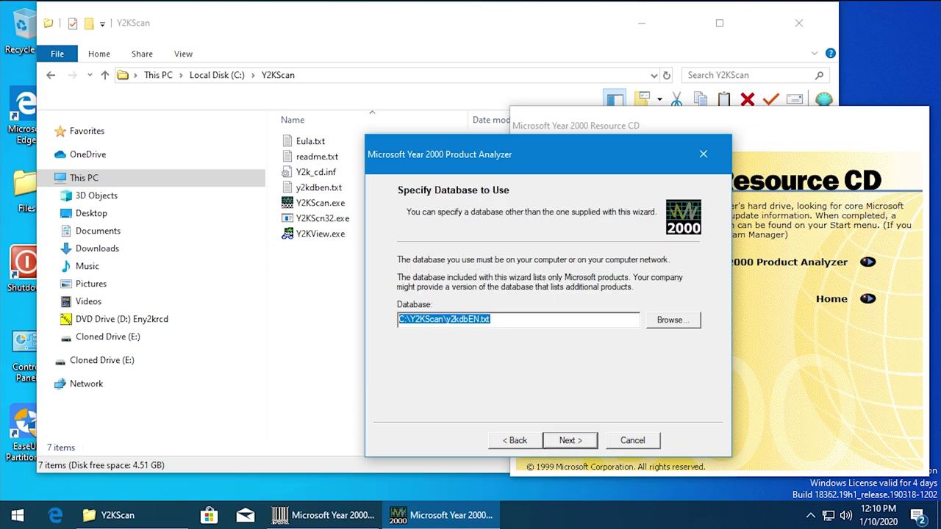
Use the default database with ALL data sources and HTML report y2krep.htm, then scan
{"action": "left_click", "coordinate": [581, 444]}
{"action": "key", "text": "Up"}
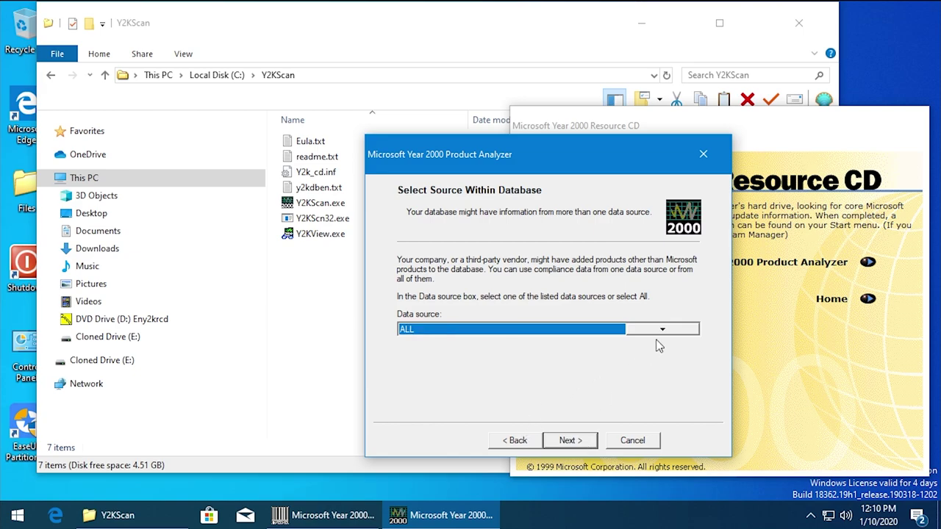
{"action": "left_click", "coordinate": [572, 428]}
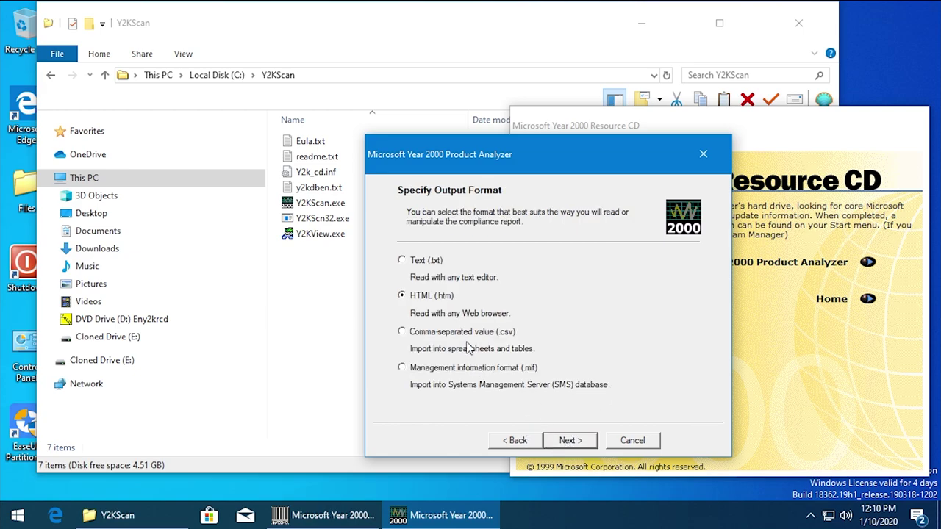
{"action": "left_click", "coordinate": [574, 441]}
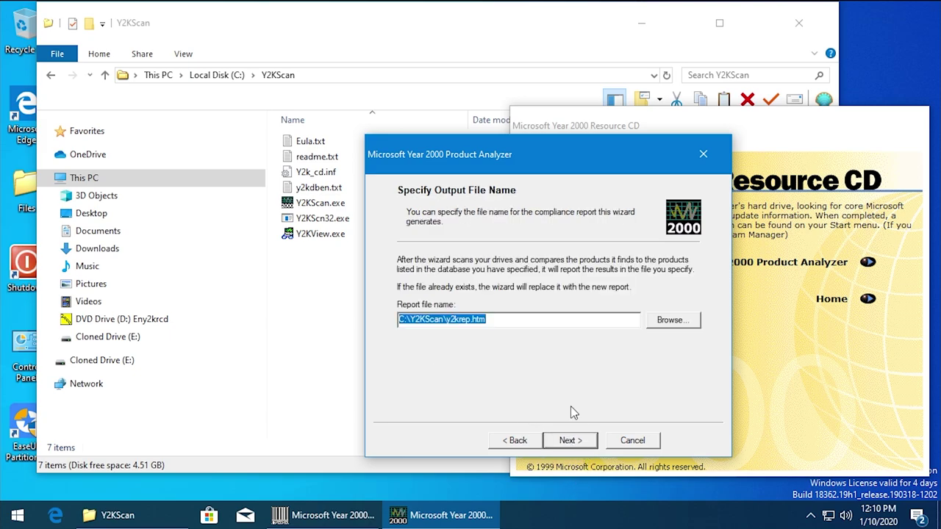
{"action": "left_click", "coordinate": [582, 444]}
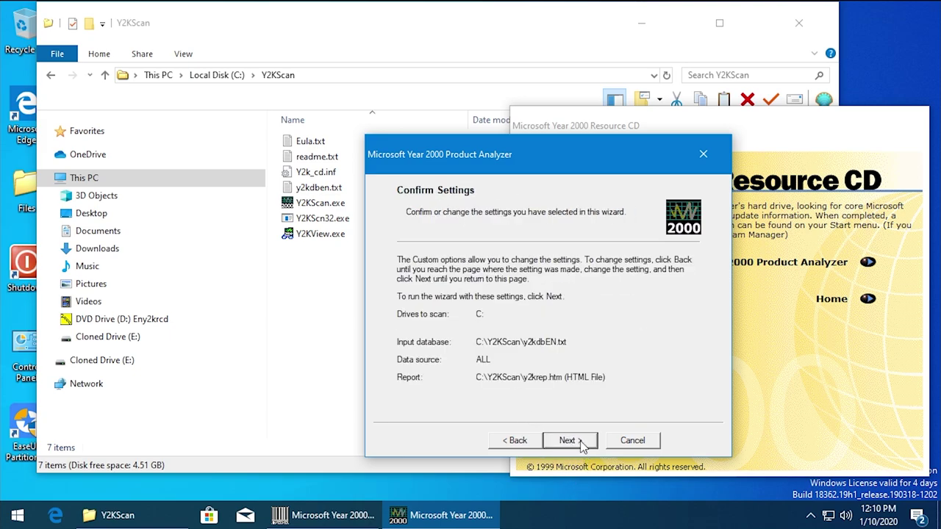
{"action": "left_click", "coordinate": [581, 441]}
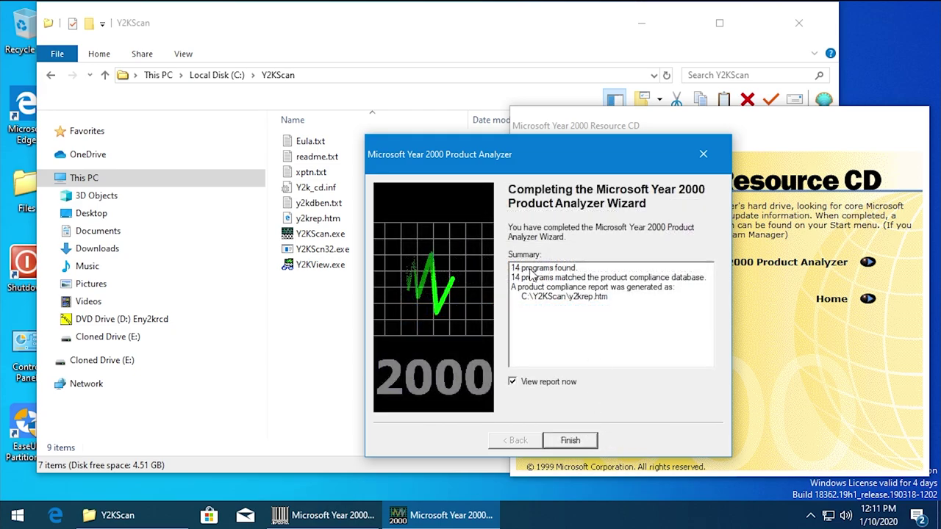
Point out the 14 programs found and matched lines, then finish to open y2krep.htm
{"action": "left_click", "coordinate": [529, 270]}
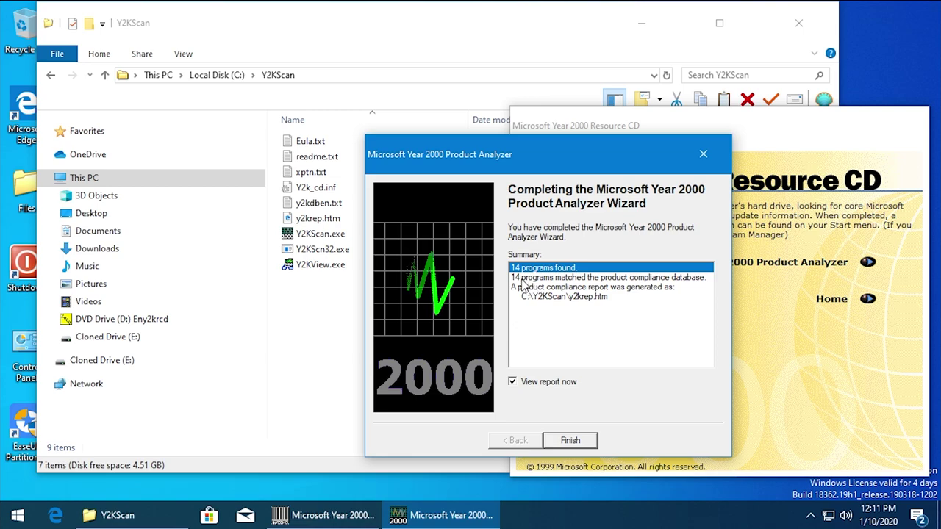
{"action": "left_click", "coordinate": [523, 280]}
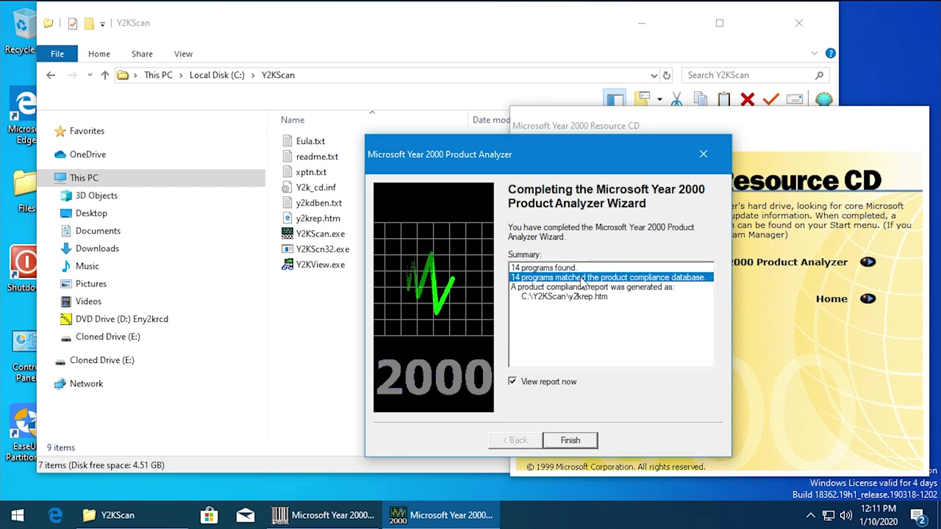
{"action": "left_click", "coordinate": [573, 439]}
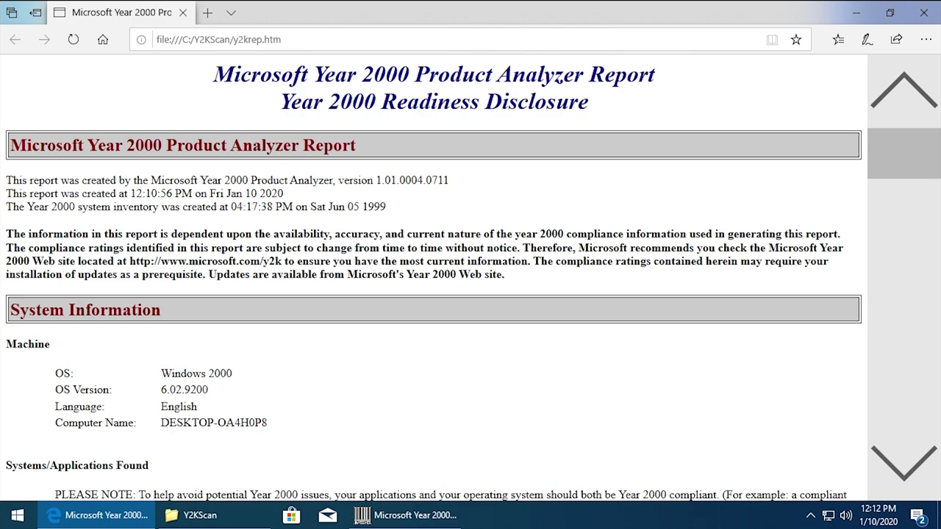
{"action": "left_click_drag", "start_coordinate": [380, 102], "coordinate": [588, 103]}
{"action": "left_click", "coordinate": [537, 113]}
{"action": "left_click_drag", "start_coordinate": [174, 375], "coordinate": [216, 379]}
{"action": "left_click", "coordinate": [235, 380]}
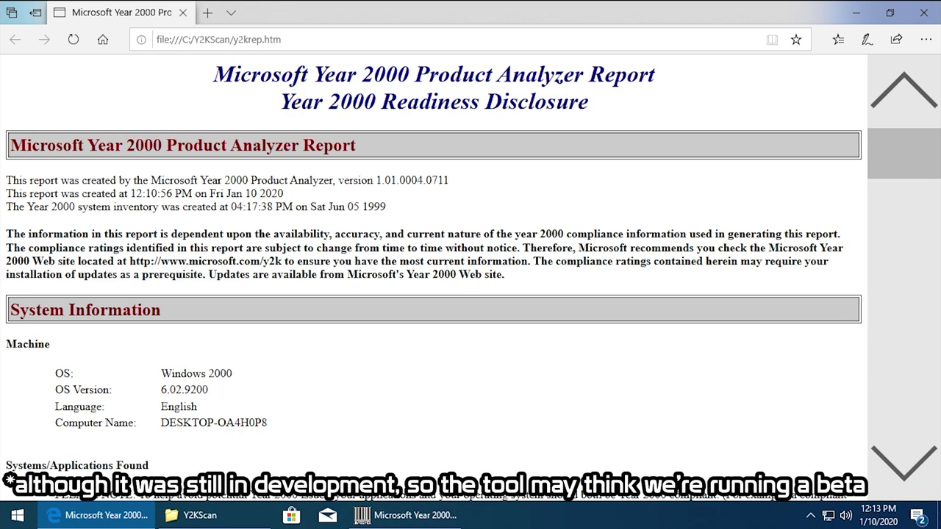
{"action": "left_click_drag", "start_coordinate": [328, 208], "coordinate": [390, 211]}
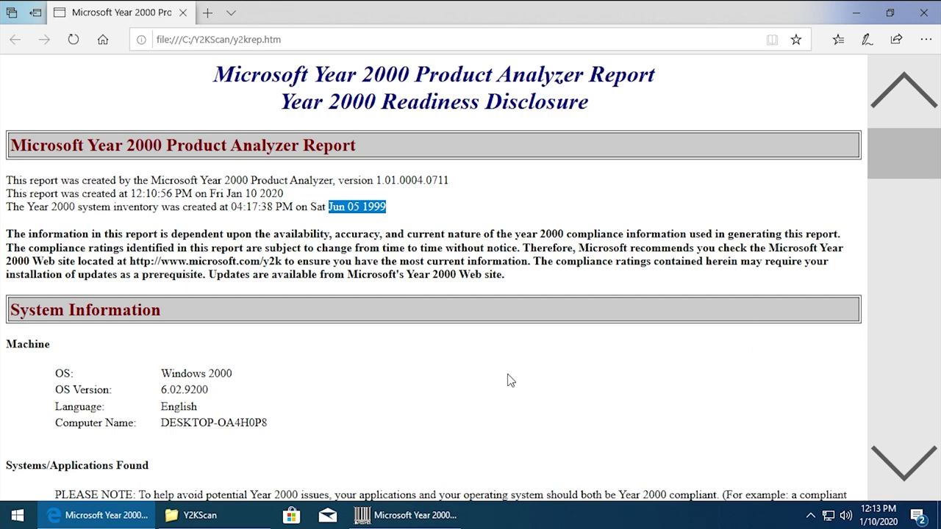
{"action": "left_click", "coordinate": [311, 390]}
{"action": "scroll", "coordinate": [161, 261], "scroll_direction": "down", "scroll_amount": 2}
{"action": "left_click_drag", "start_coordinate": [161, 258], "coordinate": [218, 260]}
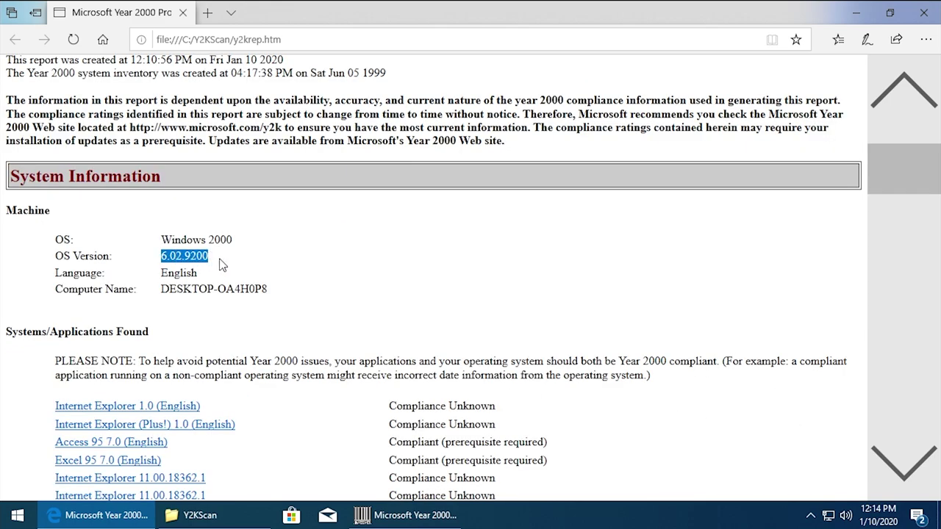
{"action": "left_click", "coordinate": [156, 261]}
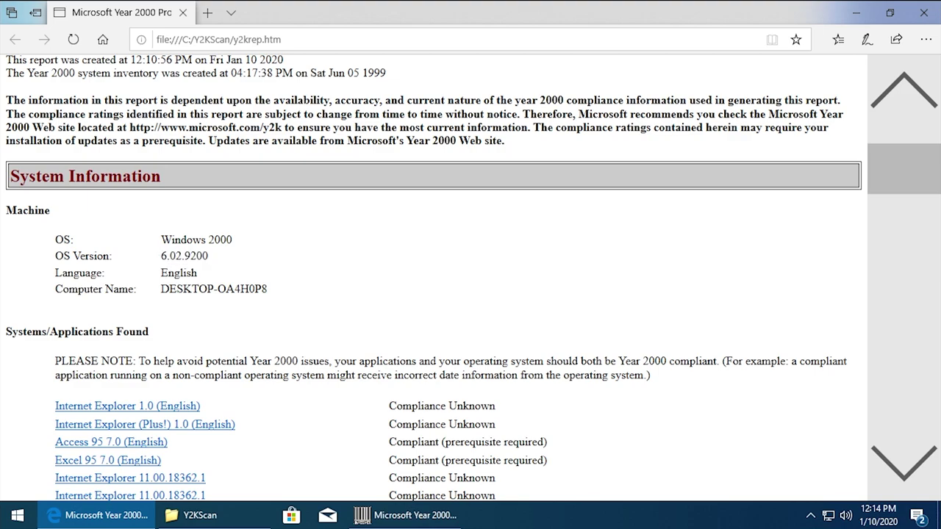
{"action": "left_click_drag", "start_coordinate": [160, 259], "coordinate": [213, 262]}
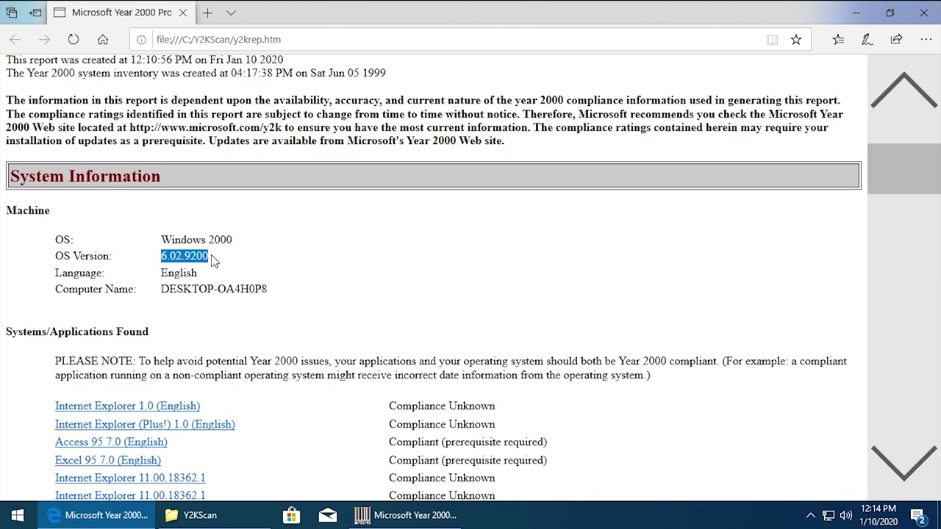
{"action": "left_click", "coordinate": [167, 266]}
{"action": "left_click_drag", "start_coordinate": [212, 259], "coordinate": [160, 259]}
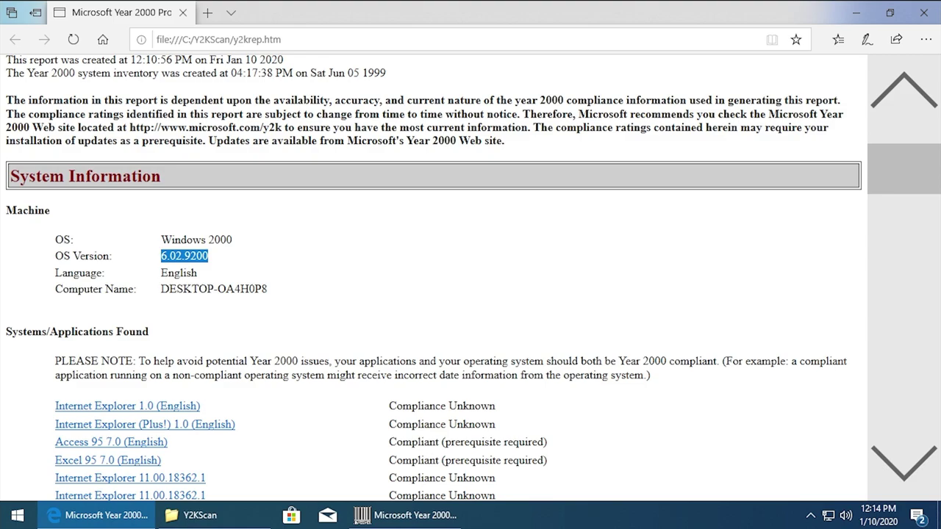
Highlight a Compliance Unknown status and the compliant Access and Excel rows in the found list
{"action": "scroll", "coordinate": [231, 260], "scroll_direction": "down", "scroll_amount": 3}
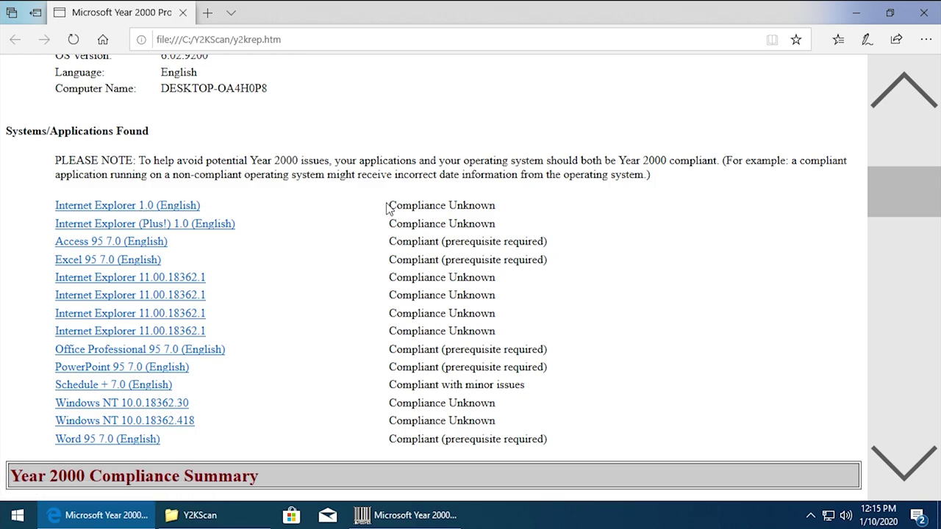
{"action": "left_click_drag", "start_coordinate": [388, 206], "coordinate": [555, 204]}
{"action": "left_click", "coordinate": [527, 214]}
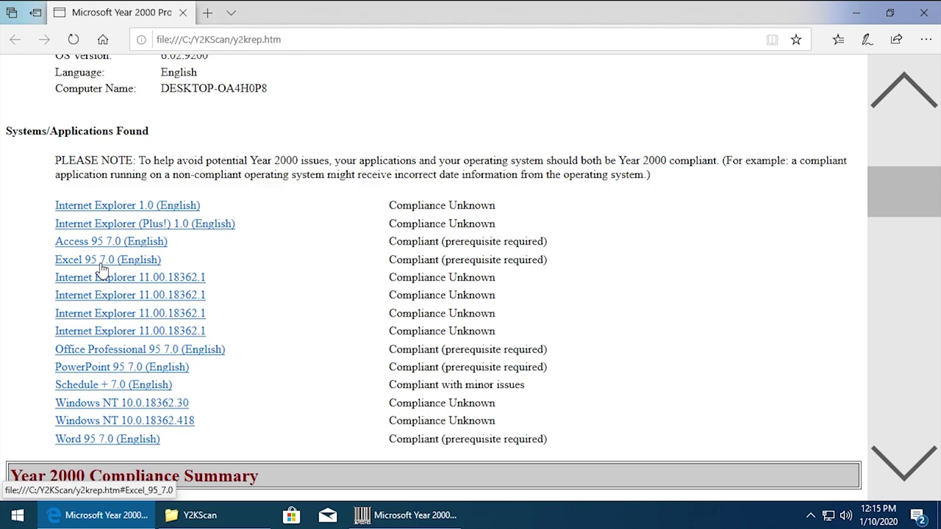
{"action": "left_click_drag", "start_coordinate": [383, 246], "coordinate": [551, 266]}
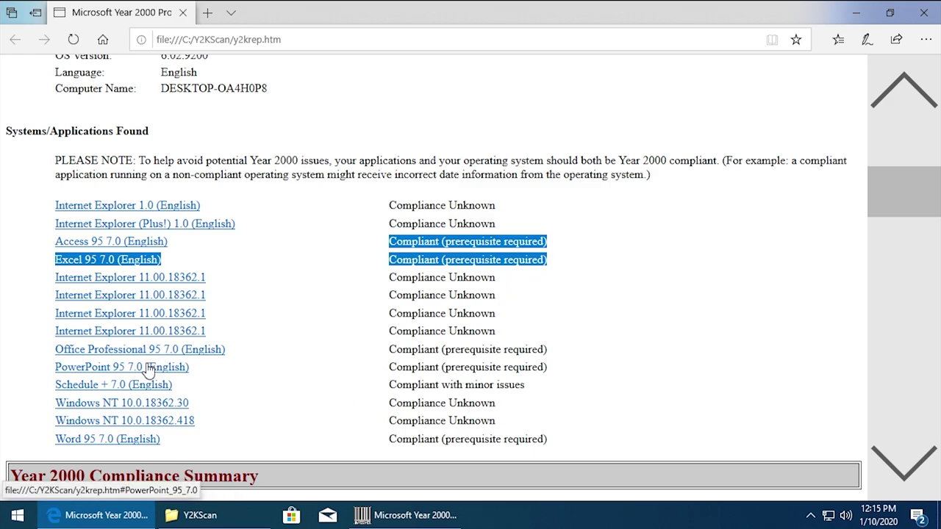
{"action": "left_click", "coordinate": [507, 422]}
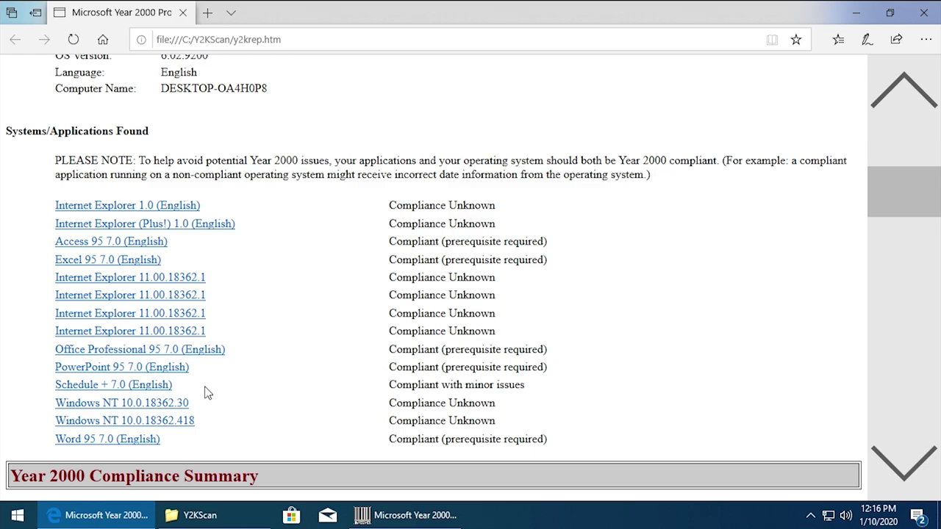
Mark the Schedule + 7.0, Windows NT and Internet Explorer 11 rows, then scroll to the summary
{"action": "left_click_drag", "start_coordinate": [206, 393], "coordinate": [30, 389]}
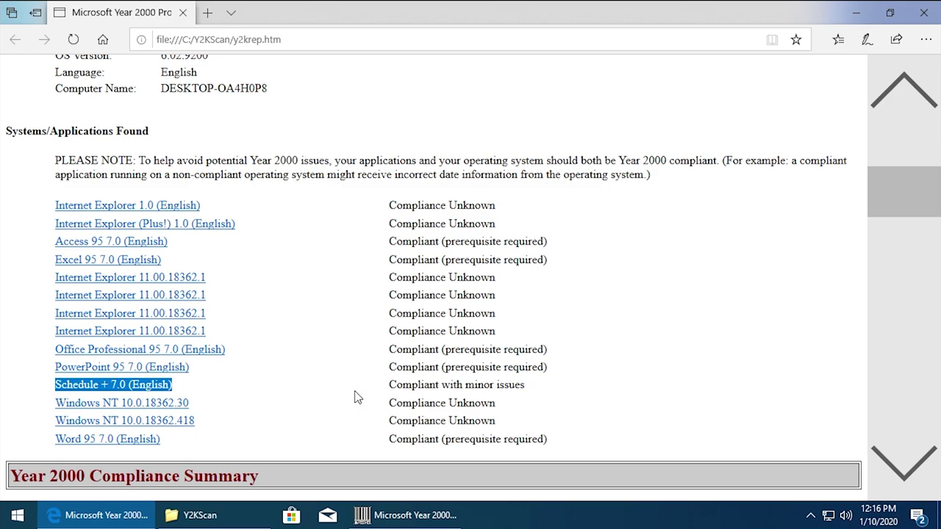
{"action": "left_click", "coordinate": [124, 420]}
{"action": "left_click_drag", "start_coordinate": [498, 357], "coordinate": [388, 336]}
{"action": "left_click", "coordinate": [316, 358]}
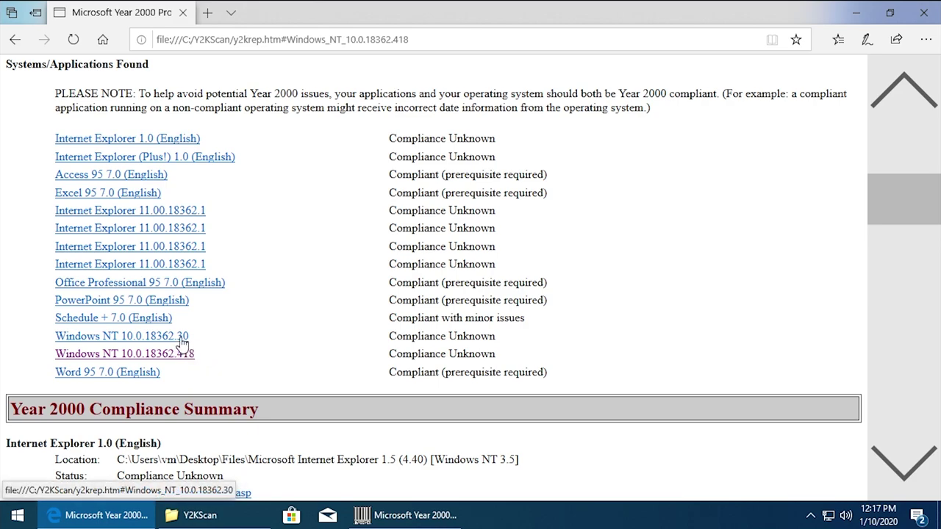
{"action": "left_click_drag", "start_coordinate": [496, 356], "coordinate": [390, 337]}
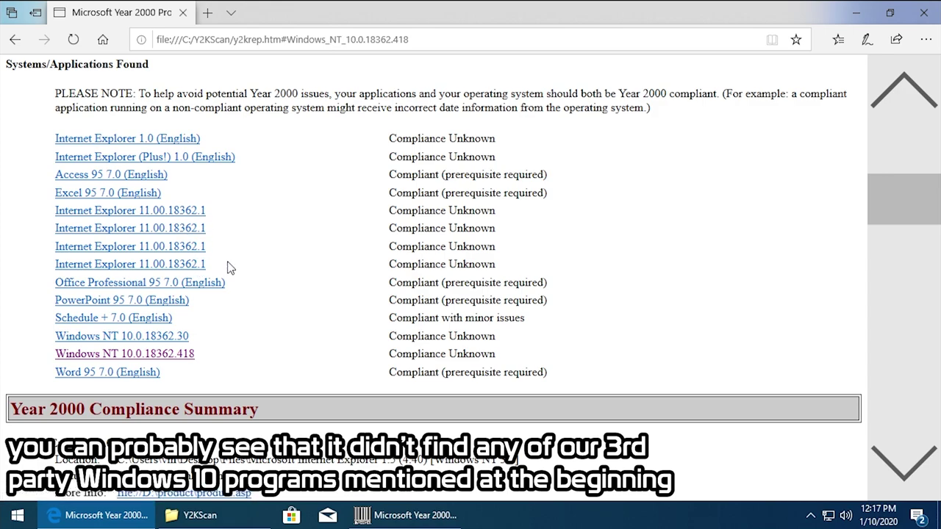
{"action": "left_click_drag", "start_coordinate": [228, 267], "coordinate": [43, 219]}
{"action": "left_click", "coordinate": [506, 271]}
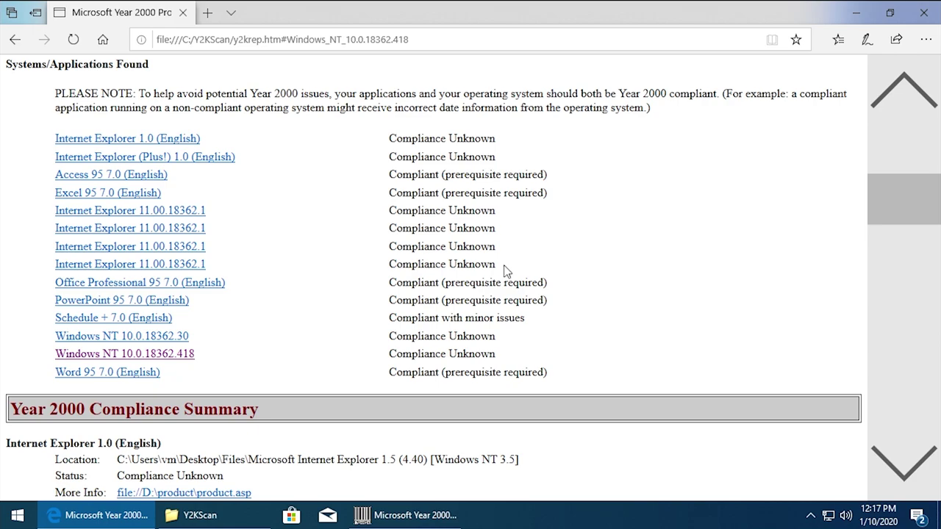
{"action": "scroll", "coordinate": [496, 272], "scroll_direction": "down", "scroll_amount": 5}
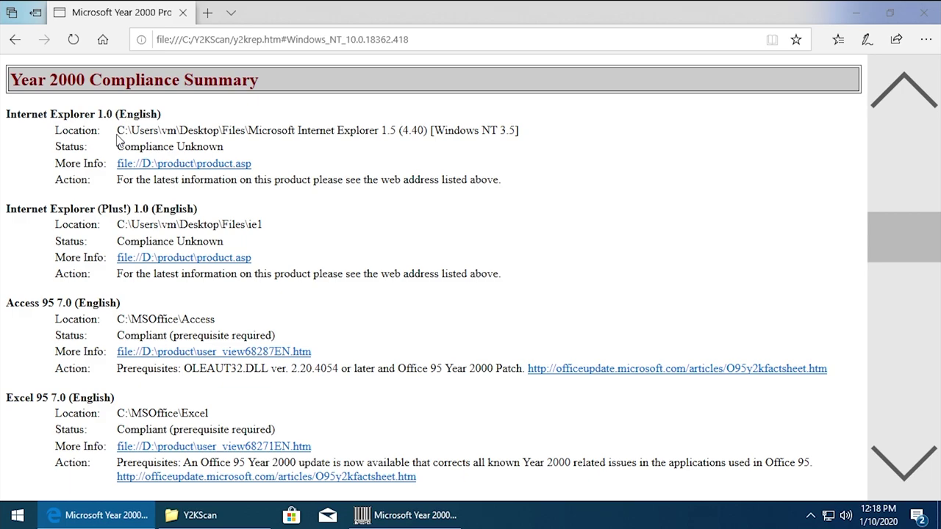
Mark the Internet Explorer 1.0 location path and the four Internet Explorer 11 entries
{"action": "left_click_drag", "start_coordinate": [116, 132], "coordinate": [399, 131]}
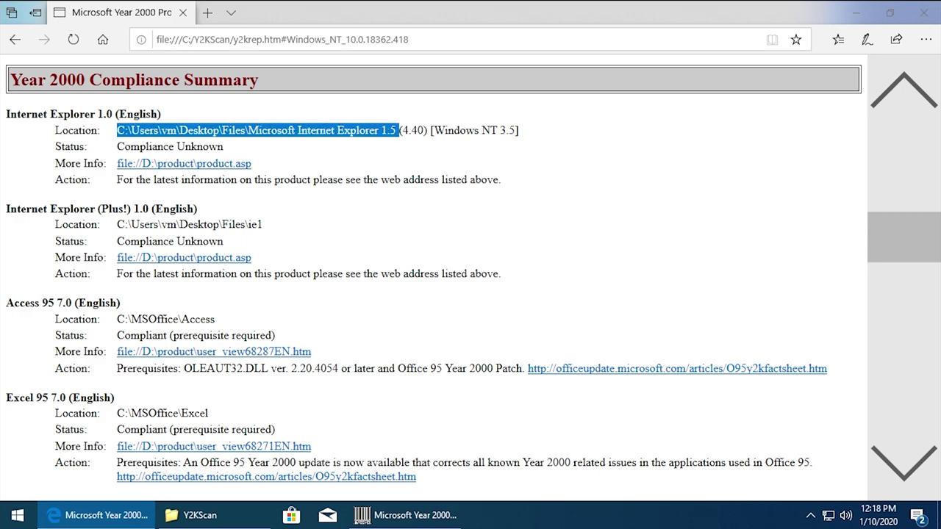
{"action": "left_click", "coordinate": [230, 140]}
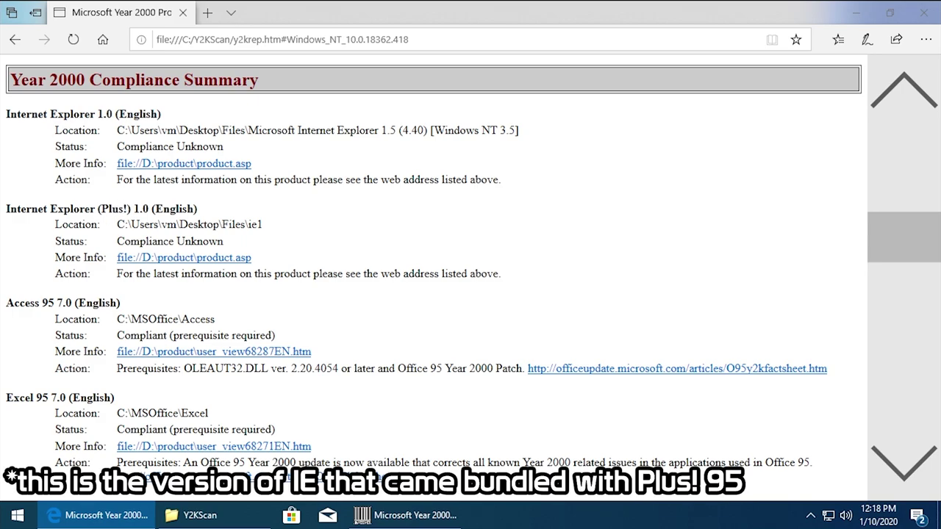
{"action": "scroll", "coordinate": [150, 268], "scroll_direction": "down", "scroll_amount": 2}
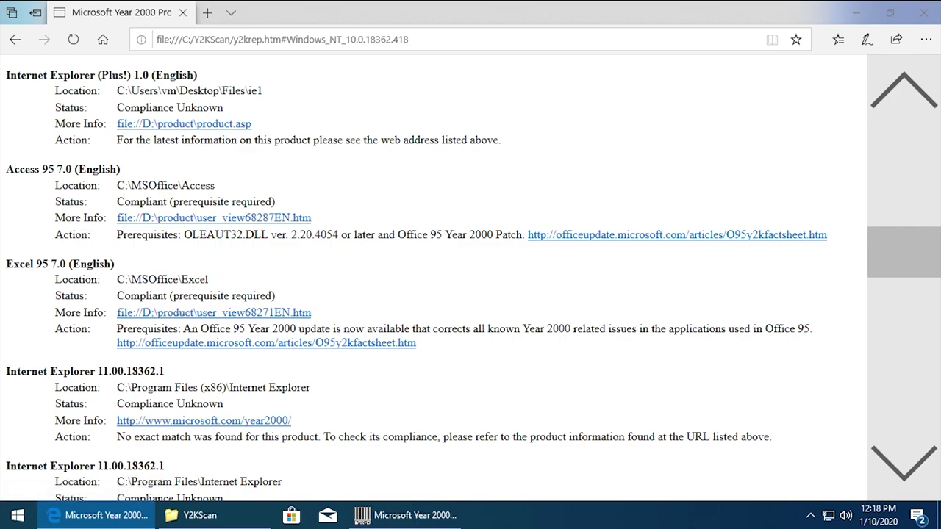
{"action": "scroll", "coordinate": [332, 193], "scroll_direction": "down", "scroll_amount": 4}
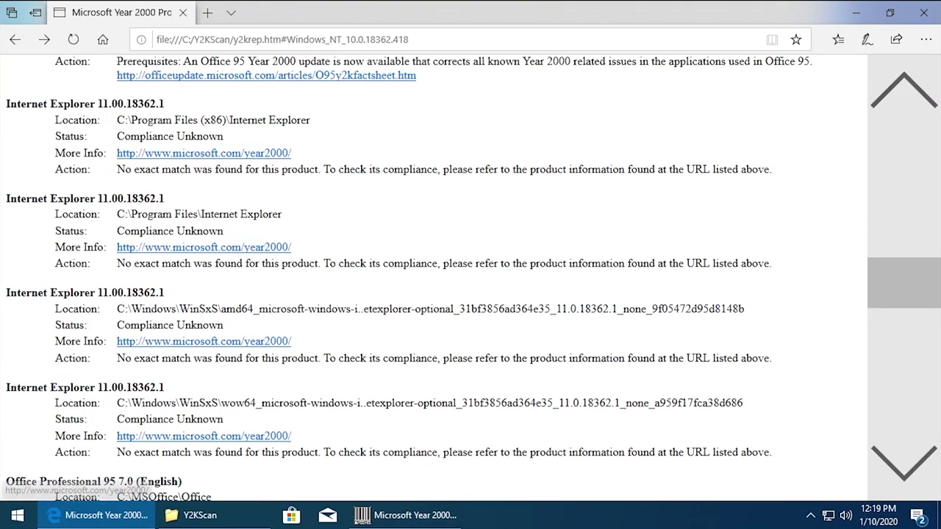
{"action": "left_click_drag", "start_coordinate": [809, 460], "coordinate": [6, 116]}
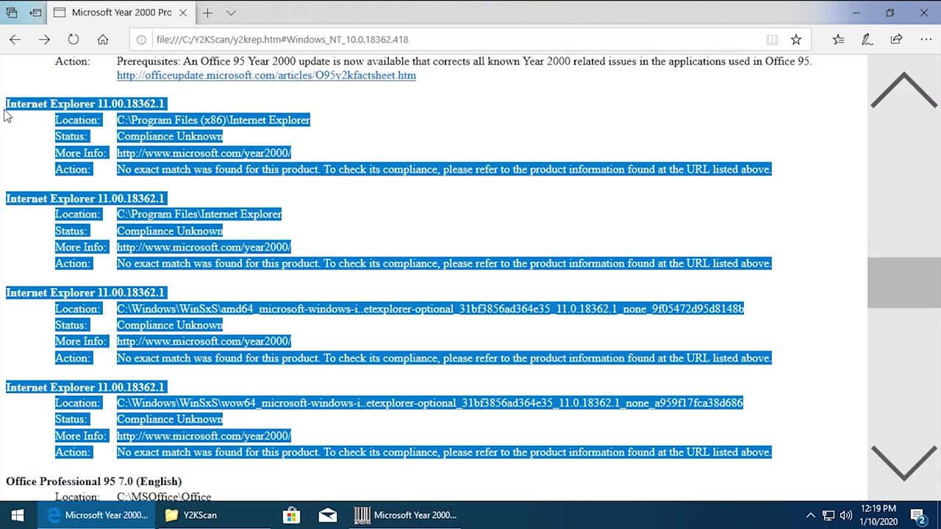
{"action": "left_click", "coordinate": [239, 368]}
{"action": "scroll", "coordinate": [382, 370], "scroll_direction": "down", "scroll_amount": 3}
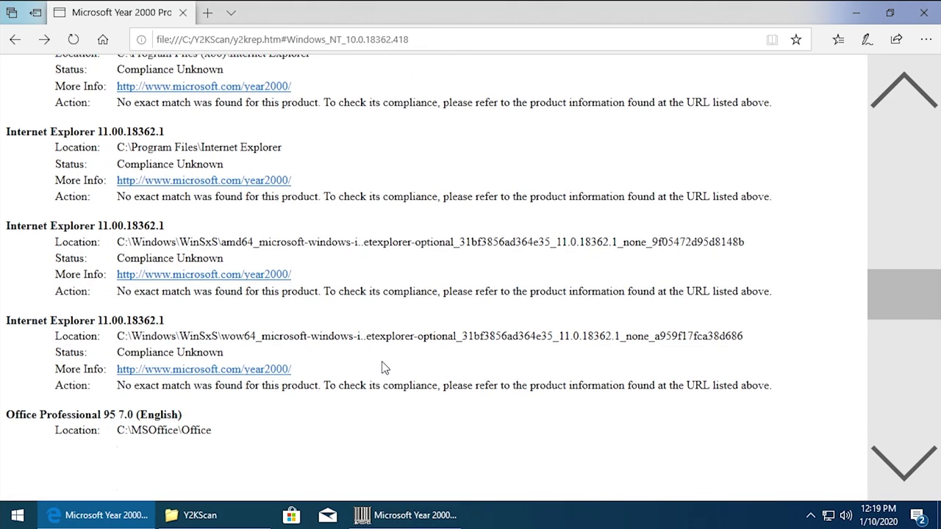
{"action": "scroll", "coordinate": [380, 367], "scroll_direction": "down", "scroll_amount": 5}
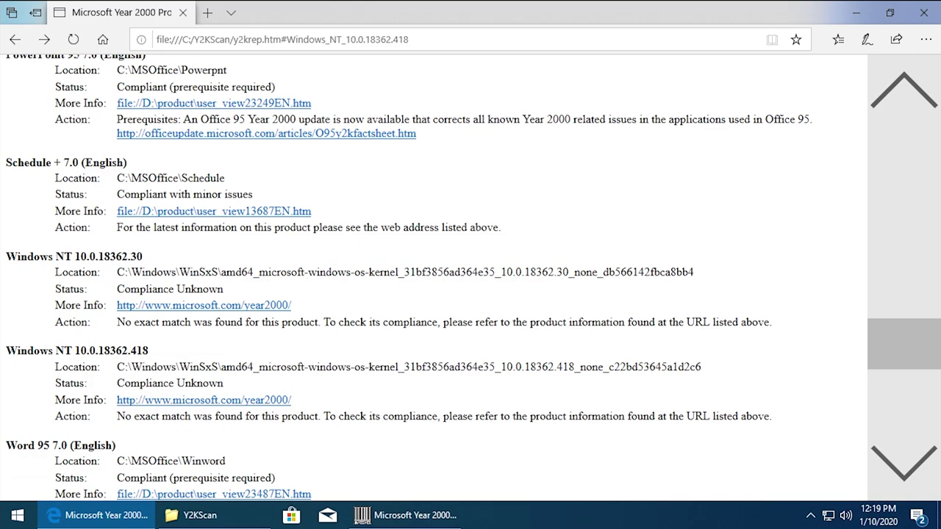
Mark the Windows NT 10.0.18362.30 path, Compliance Unknown status and more-info web address
{"action": "left_click_drag", "start_coordinate": [112, 273], "coordinate": [704, 272]}
{"action": "left_click", "coordinate": [626, 283]}
{"action": "left_click_drag", "start_coordinate": [250, 289], "coordinate": [114, 294]}
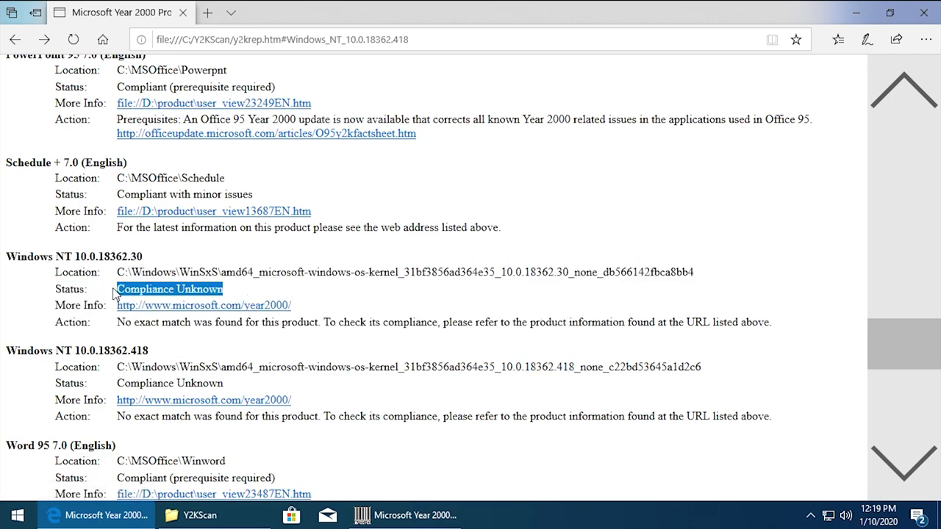
{"action": "left_click_drag", "start_coordinate": [328, 310], "coordinate": [111, 309]}
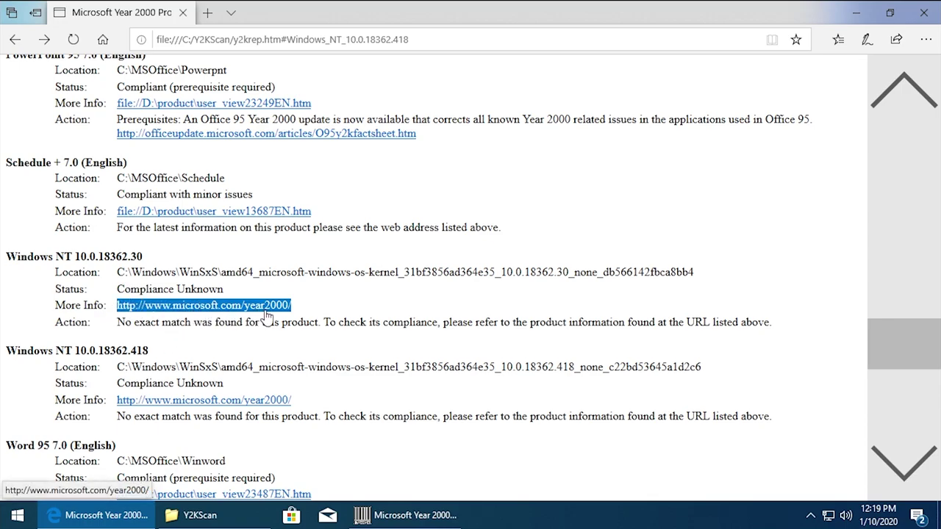
{"action": "left_click", "coordinate": [329, 307]}
{"action": "scroll", "coordinate": [328, 307], "scroll_direction": "down", "scroll_amount": 1}
{"action": "scroll", "coordinate": [328, 308], "scroll_direction": "down", "scroll_amount": 6}
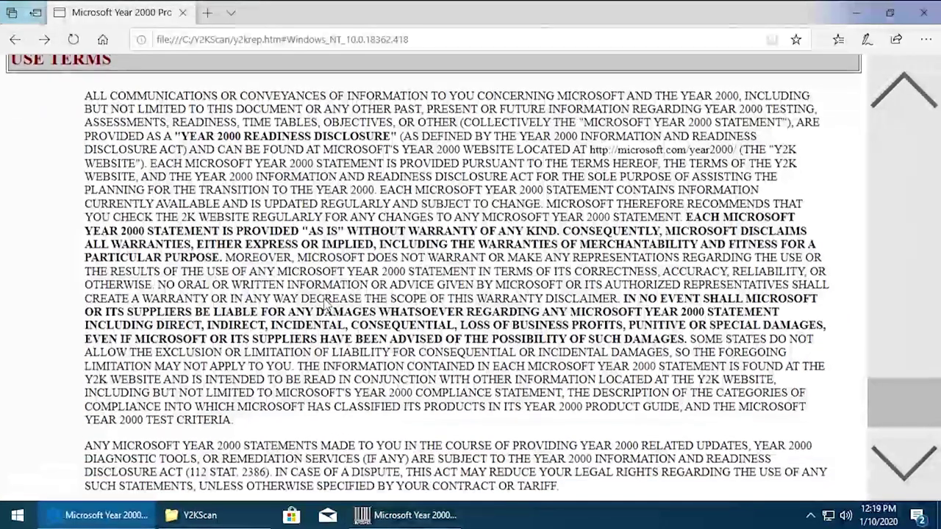
{"action": "scroll", "coordinate": [369, 299], "scroll_direction": "up", "scroll_amount": 7}
{"action": "scroll", "coordinate": [369, 300], "scroll_direction": "up", "scroll_amount": 15}
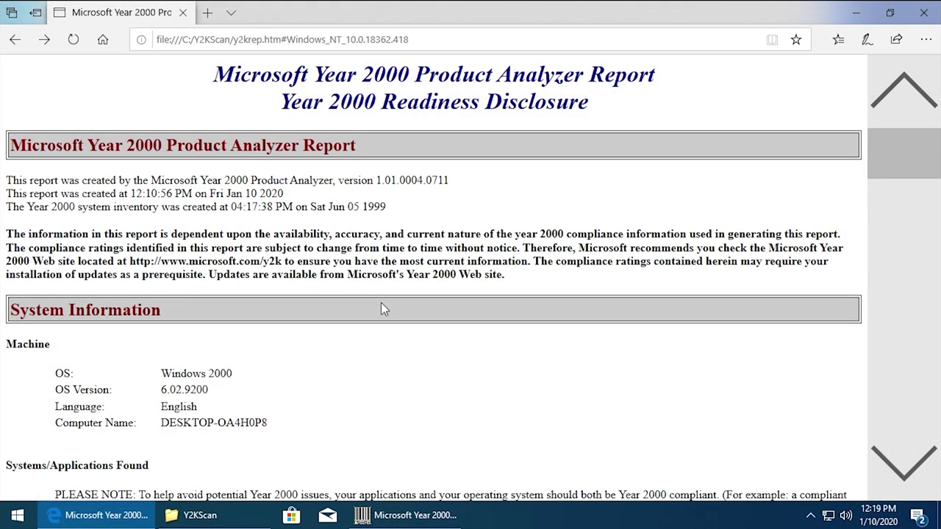
{"action": "scroll", "coordinate": [280, 269], "scroll_direction": "down", "scroll_amount": 5}
{"action": "scroll", "coordinate": [280, 269], "scroll_direction": "down", "scroll_amount": 1}
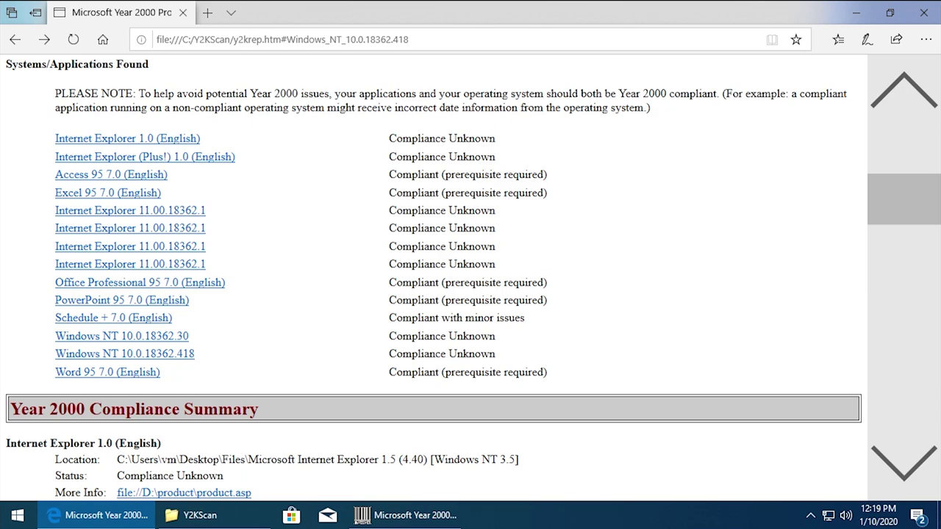
Close Edge, open the product updates page, and try the Windows 95 update, dismissing its version error
{"action": "left_click", "coordinate": [924, 13]}
{"action": "left_click", "coordinate": [694, 123]}
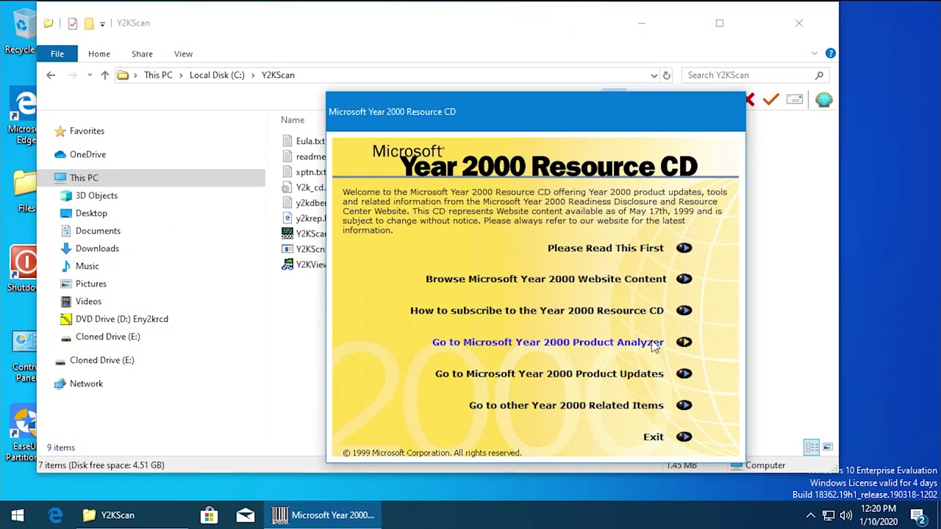
{"action": "left_click", "coordinate": [607, 376]}
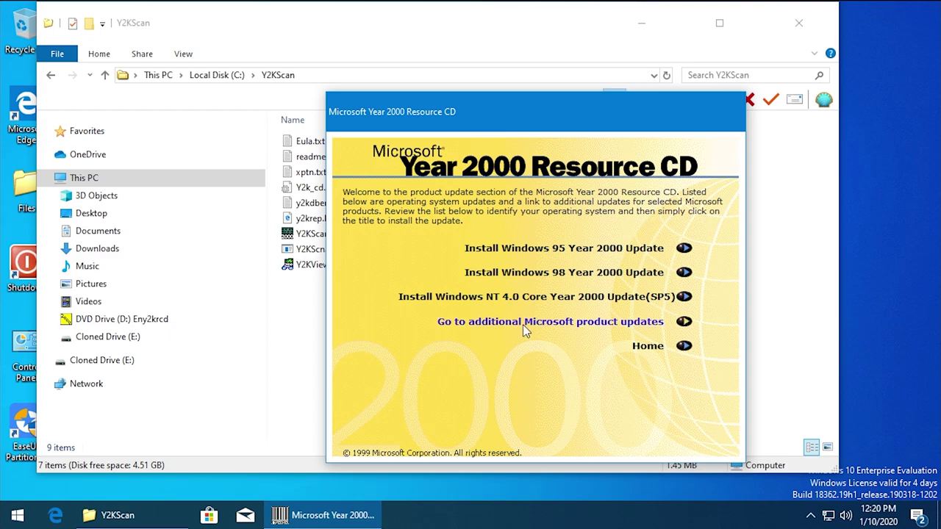
{"action": "left_click", "coordinate": [568, 251]}
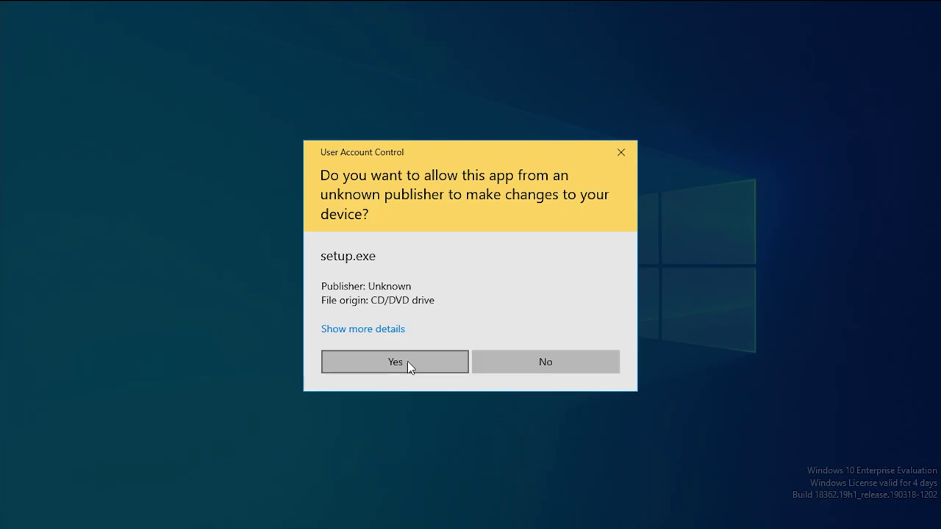
{"action": "left_click", "coordinate": [407, 361]}
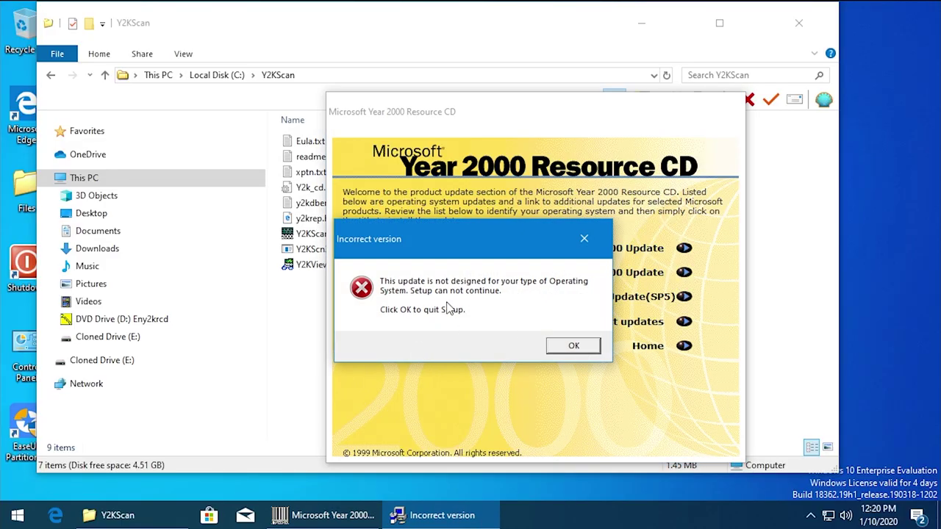
{"action": "left_click", "coordinate": [570, 351]}
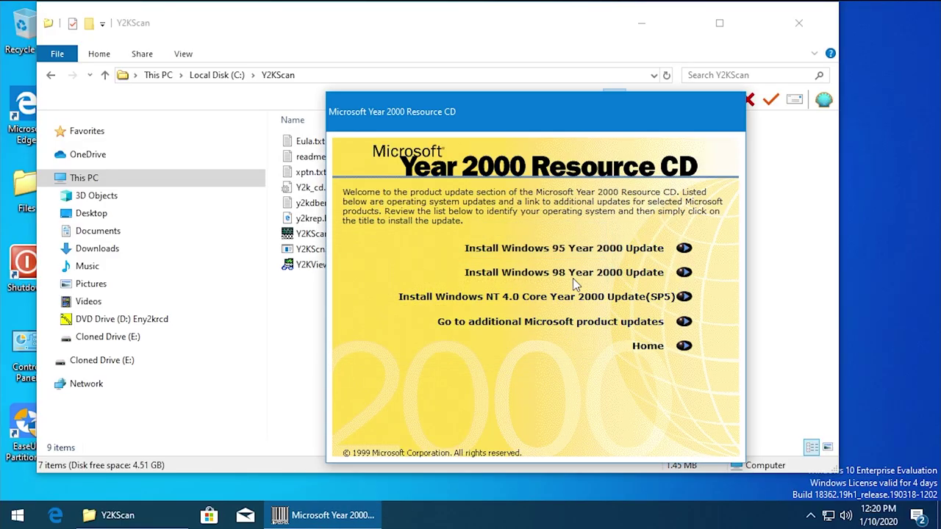
Try the Windows 98 update, dismiss its unsupported-version warning, and launch the NT 4.0 Core Update
{"action": "left_click", "coordinate": [573, 276]}
{"action": "left_click", "coordinate": [416, 354]}
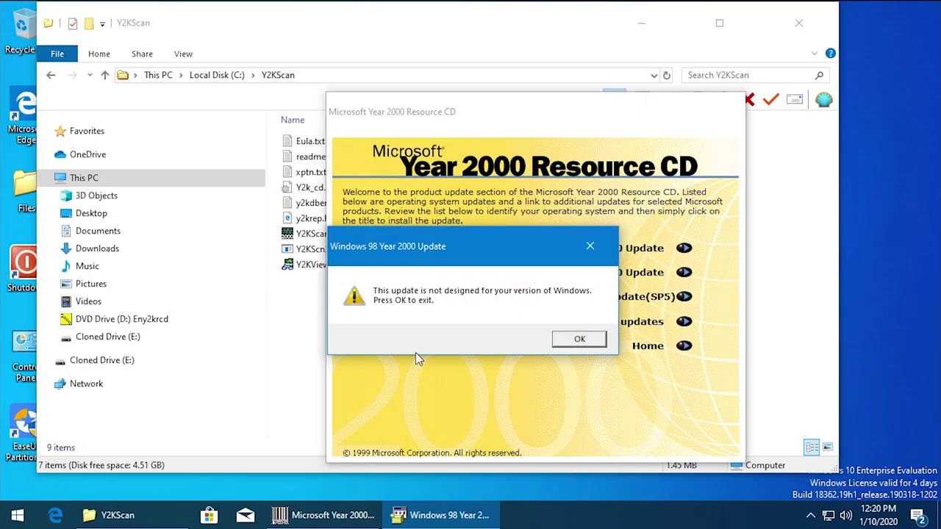
{"action": "left_click", "coordinate": [578, 340]}
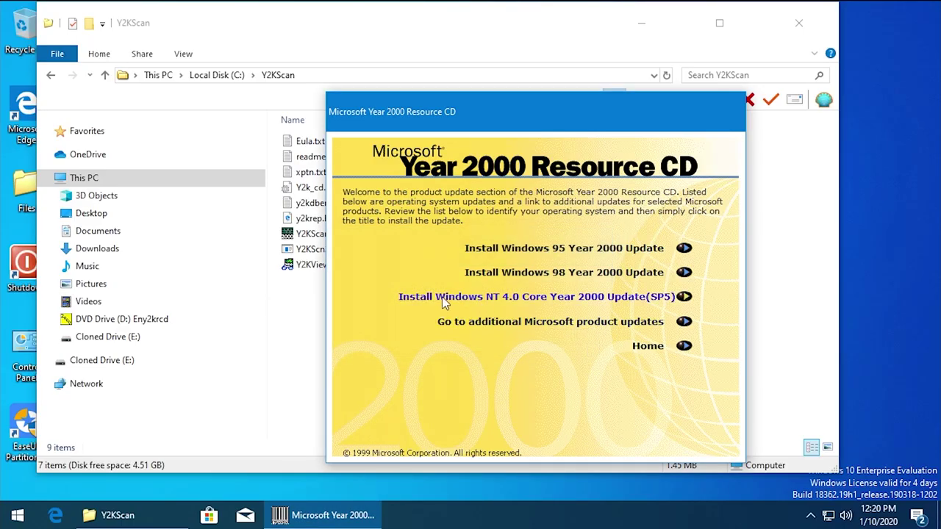
{"action": "left_click", "coordinate": [523, 297]}
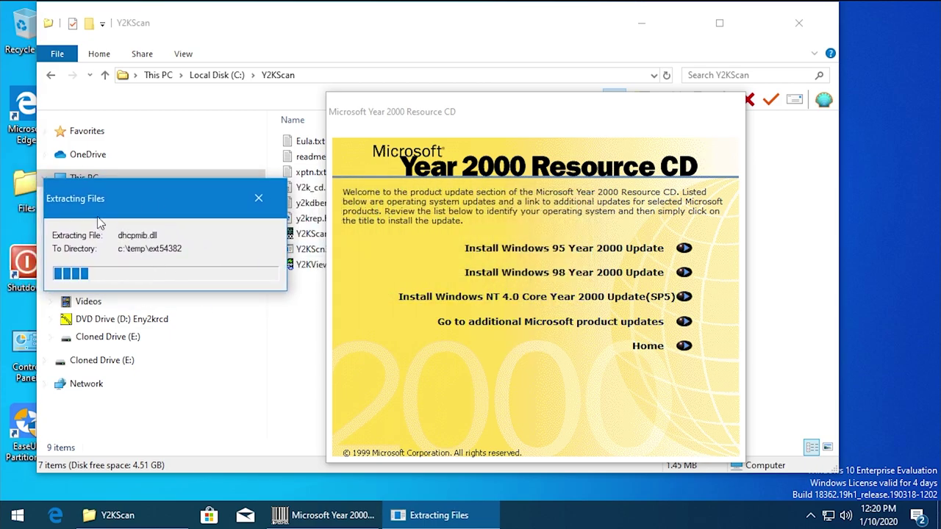
Run the Office 95 Year 2000 Update from additional product updates, accepting the license, through to success
{"action": "left_click", "coordinate": [530, 322]}
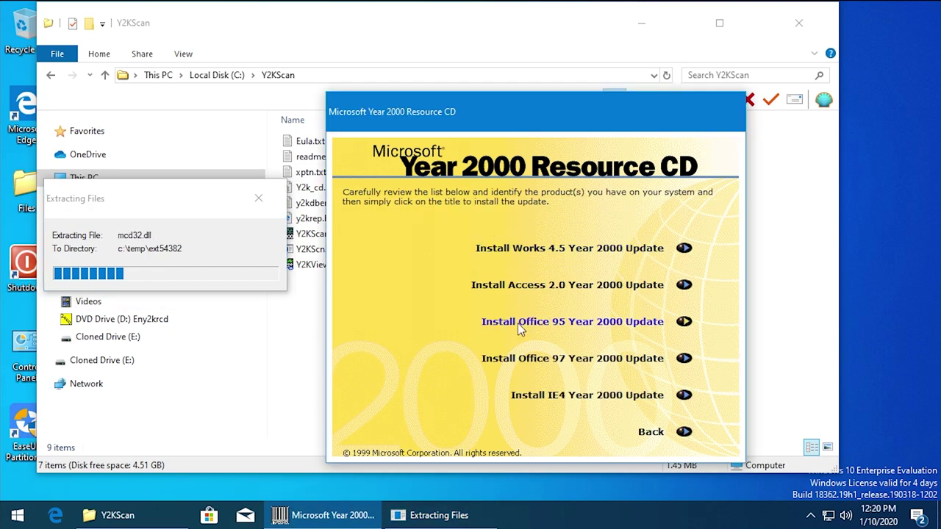
{"action": "left_click", "coordinate": [537, 326]}
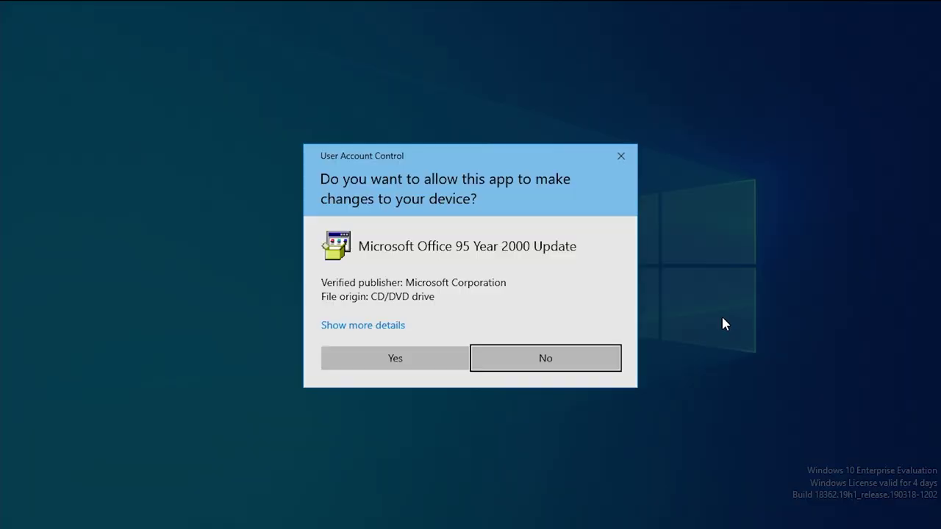
{"action": "left_click", "coordinate": [434, 357]}
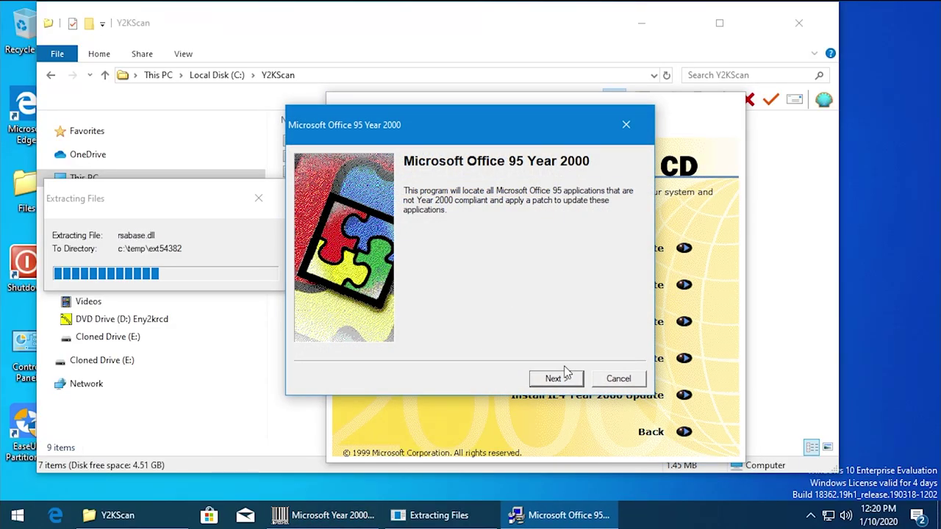
{"action": "left_click", "coordinate": [556, 378]}
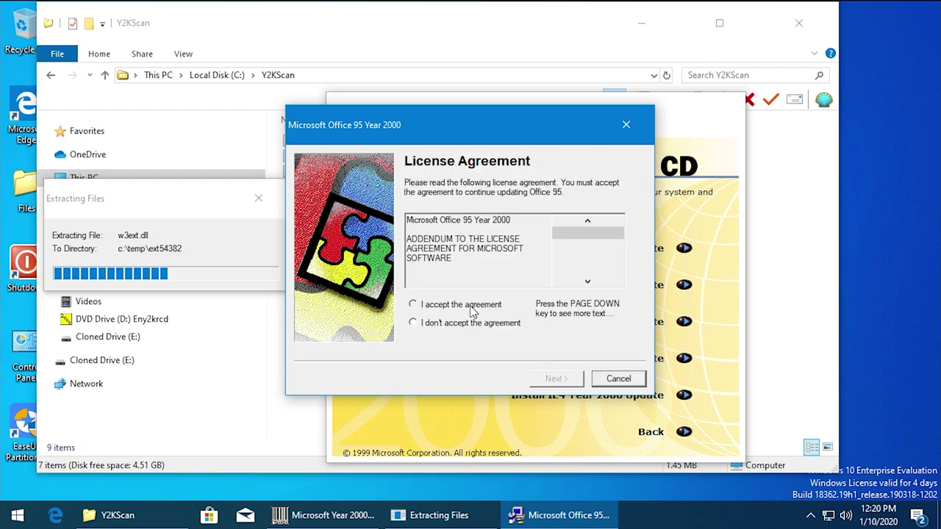
{"action": "left_click", "coordinate": [470, 305]}
{"action": "left_click", "coordinate": [552, 379]}
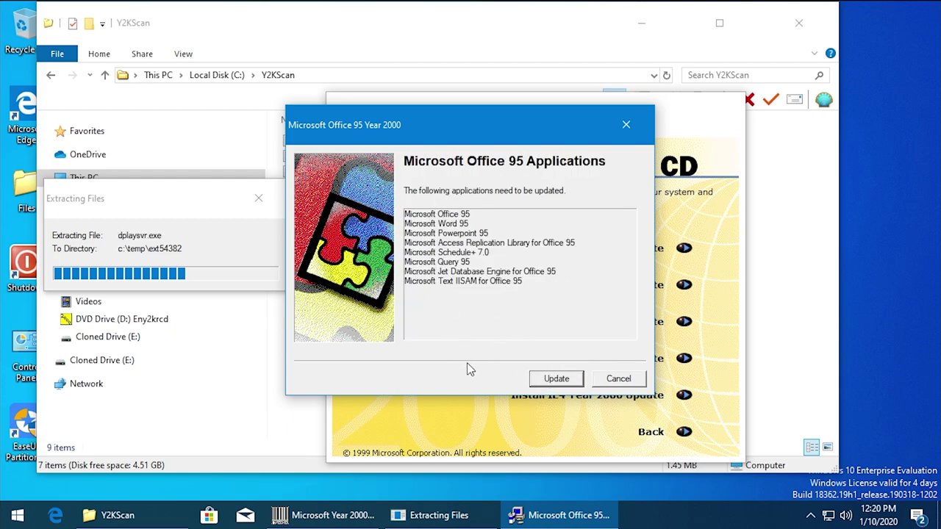
{"action": "left_click", "coordinate": [556, 379]}
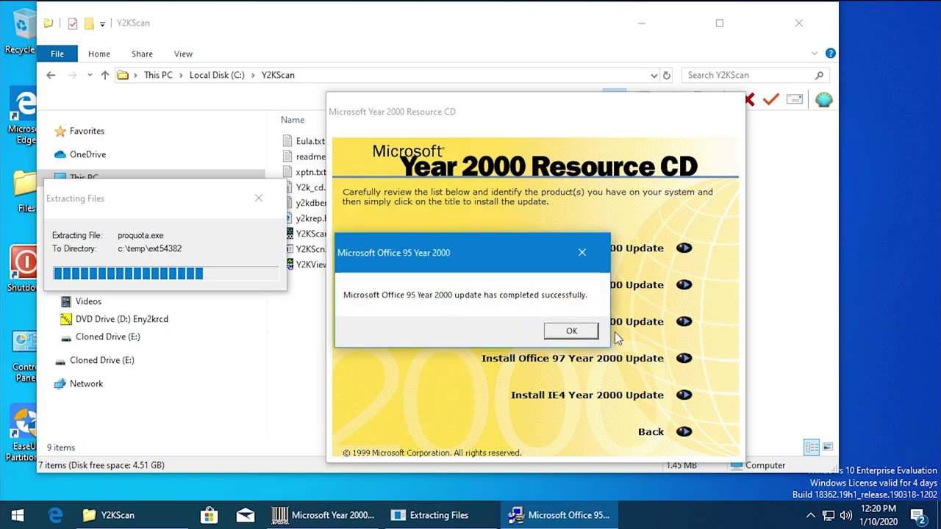
{"action": "left_click", "coordinate": [570, 331]}
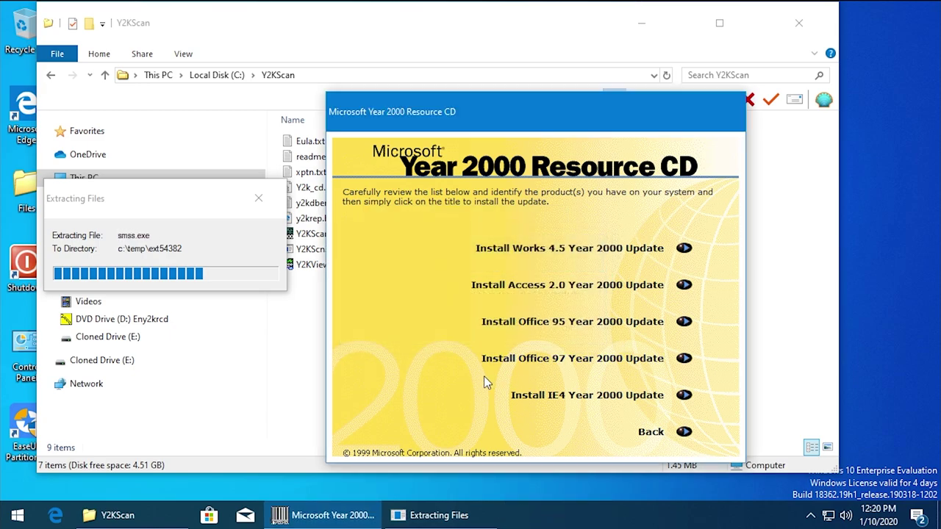
Launch the IE 4.01 SP2 setup, accept its license, and keep the United States region
{"action": "left_click", "coordinate": [583, 400]}
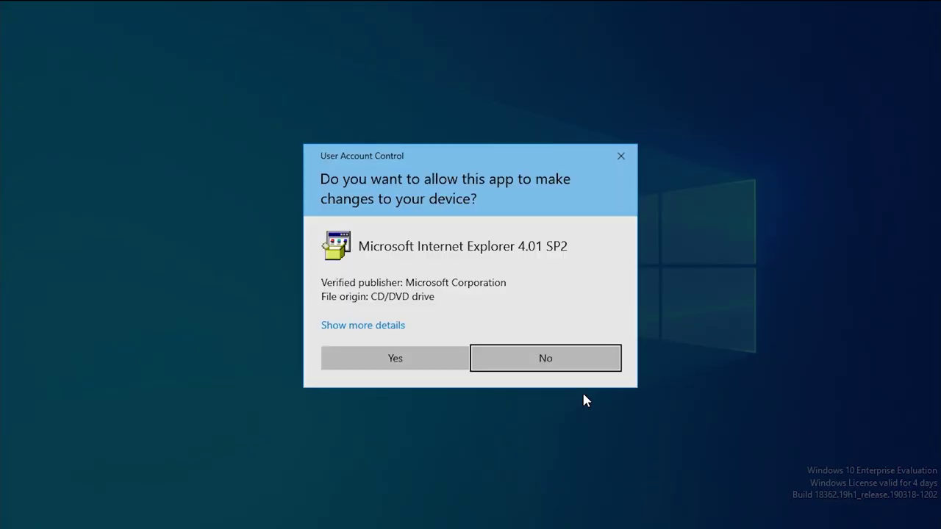
{"action": "left_click", "coordinate": [424, 353]}
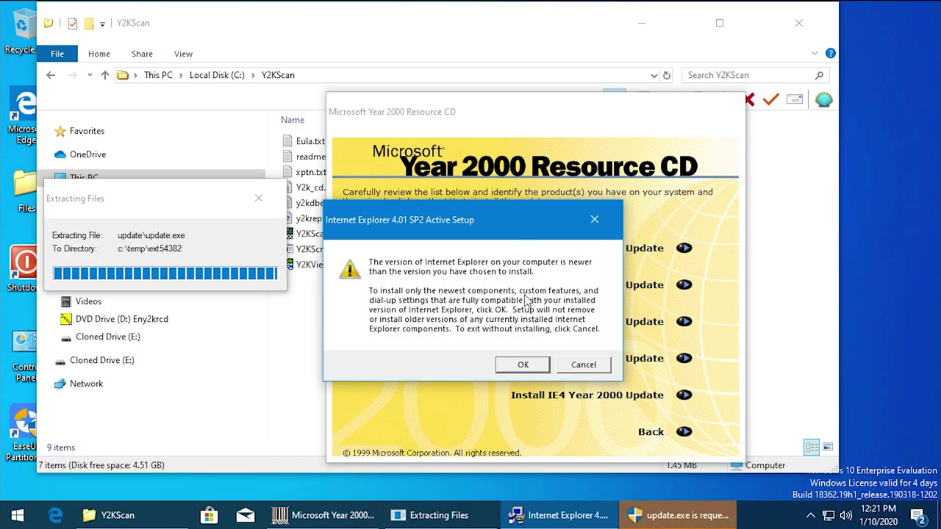
{"action": "left_click", "coordinate": [521, 364]}
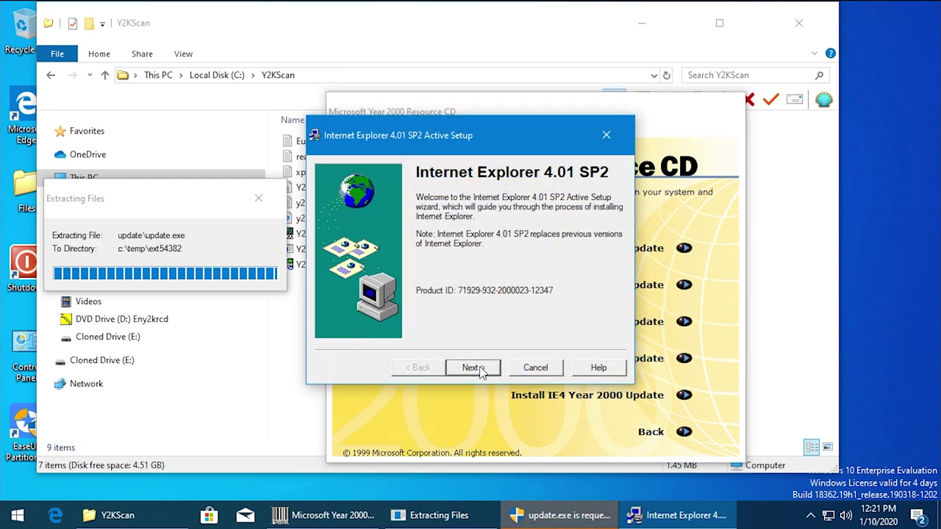
{"action": "left_click", "coordinate": [477, 368]}
{"action": "left_click", "coordinate": [457, 301]}
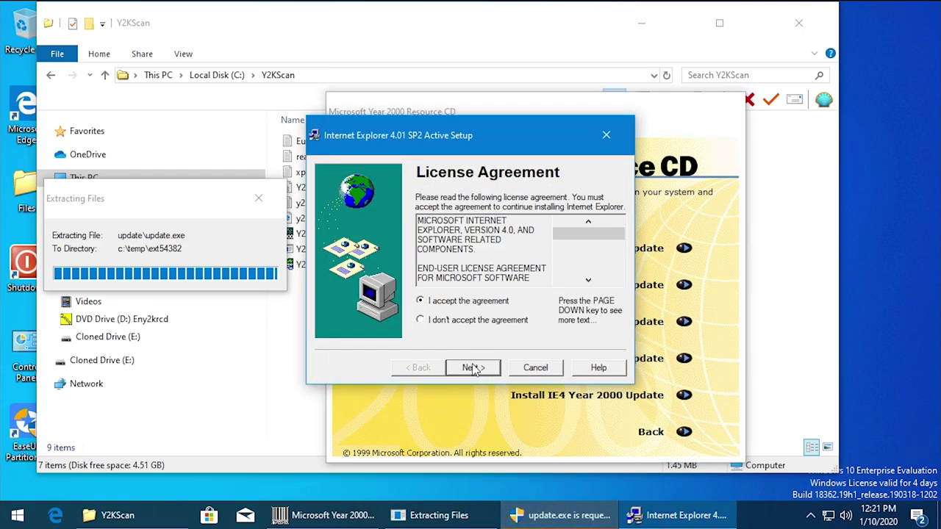
{"action": "left_click", "coordinate": [473, 369]}
{"action": "left_click", "coordinate": [480, 366]}
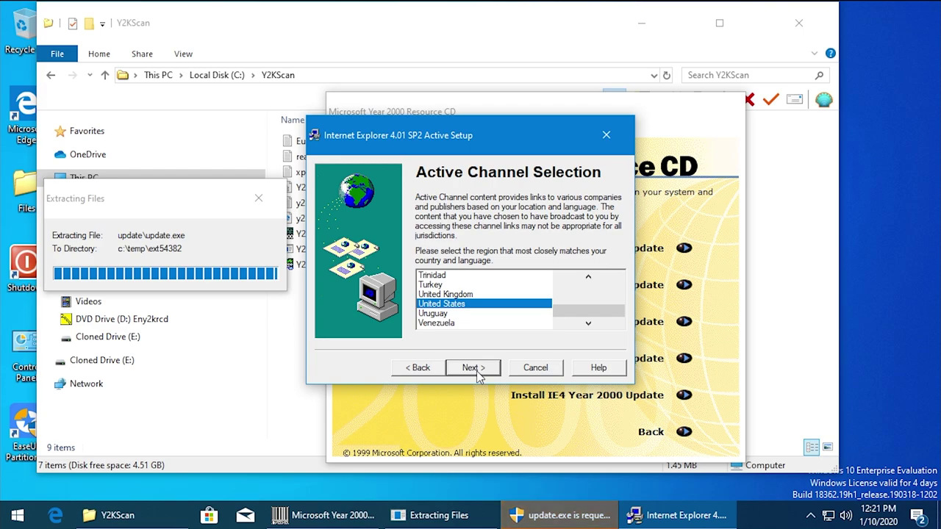
{"action": "left_click", "coordinate": [476, 368]}
Change the install folder to Internet Explorer 4, create it, and dismiss the download failure
{"action": "left_click", "coordinate": [544, 266]}
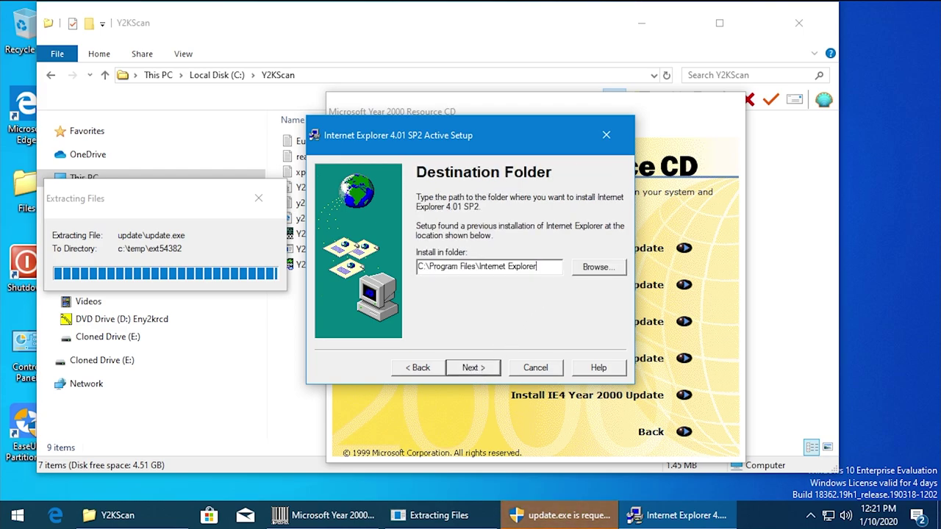
{"action": "type", "text": "4"}
{"action": "left_click", "coordinate": [470, 371]}
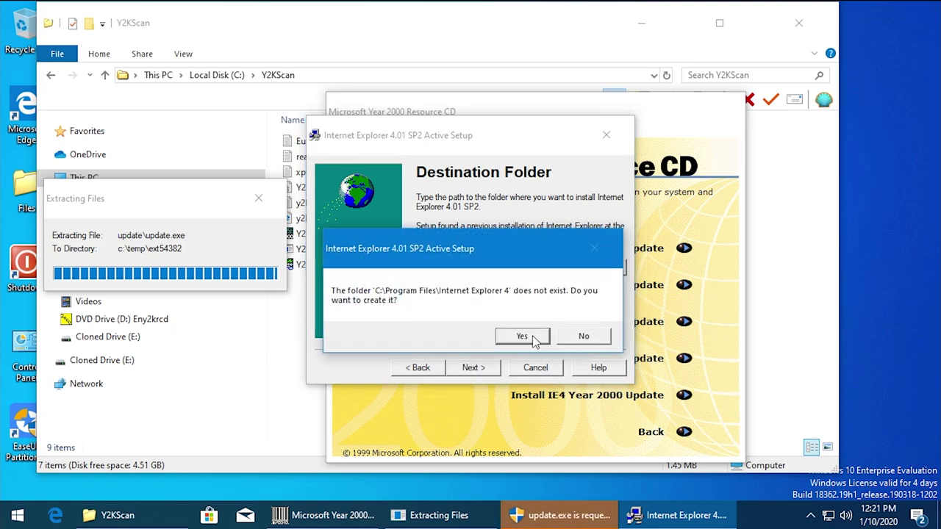
{"action": "left_click", "coordinate": [532, 336]}
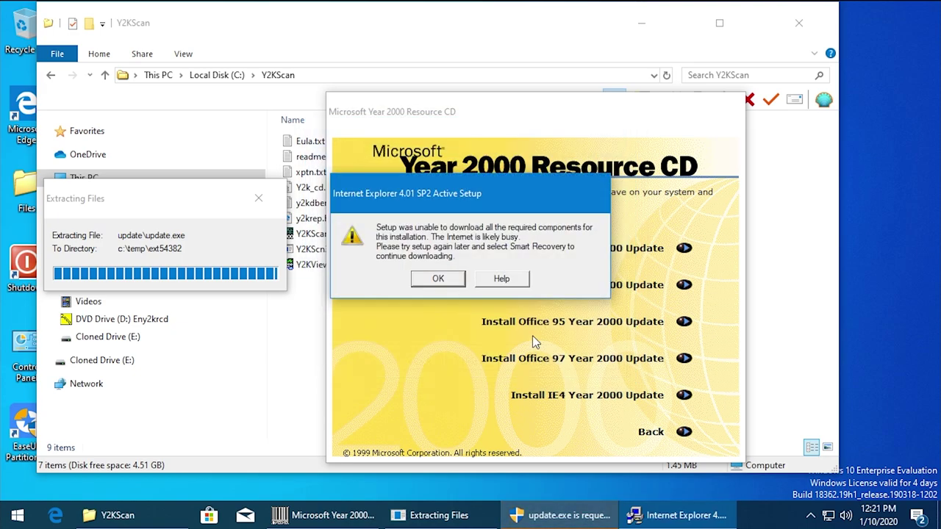
{"action": "left_click", "coordinate": [438, 281]}
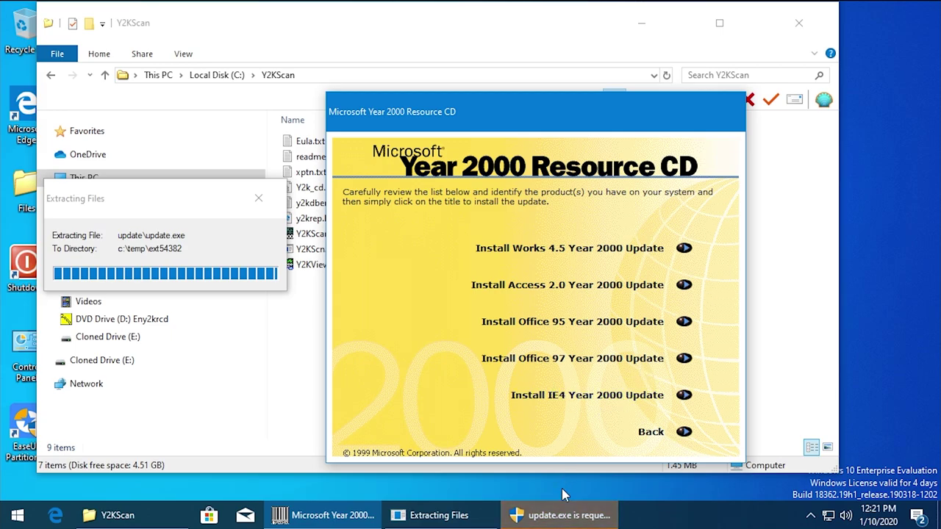
Let the waiting NT update installer run and dismiss its service pack version error
{"action": "left_click", "coordinate": [560, 515]}
{"action": "left_click", "coordinate": [409, 366]}
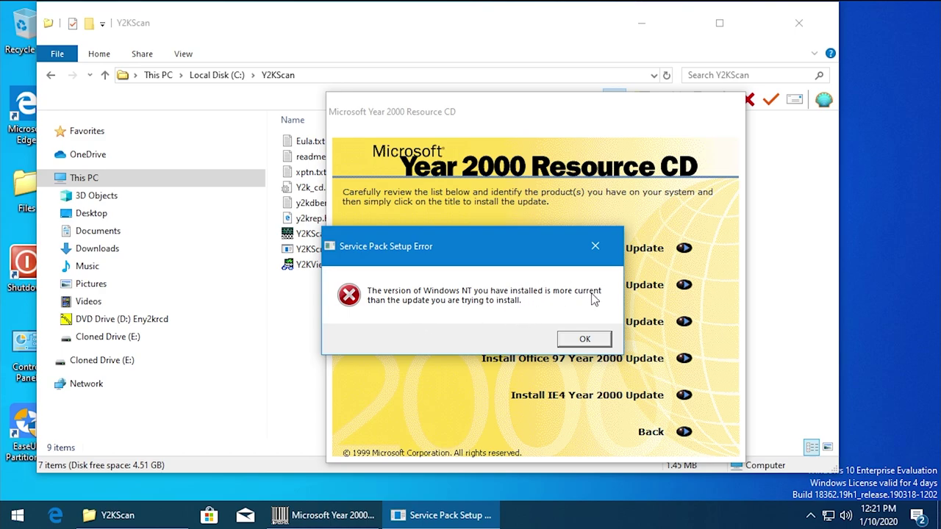
{"action": "left_click", "coordinate": [584, 340]}
Return to the Resource CD home menu and open the other Year 2000 related items
{"action": "left_click", "coordinate": [677, 431]}
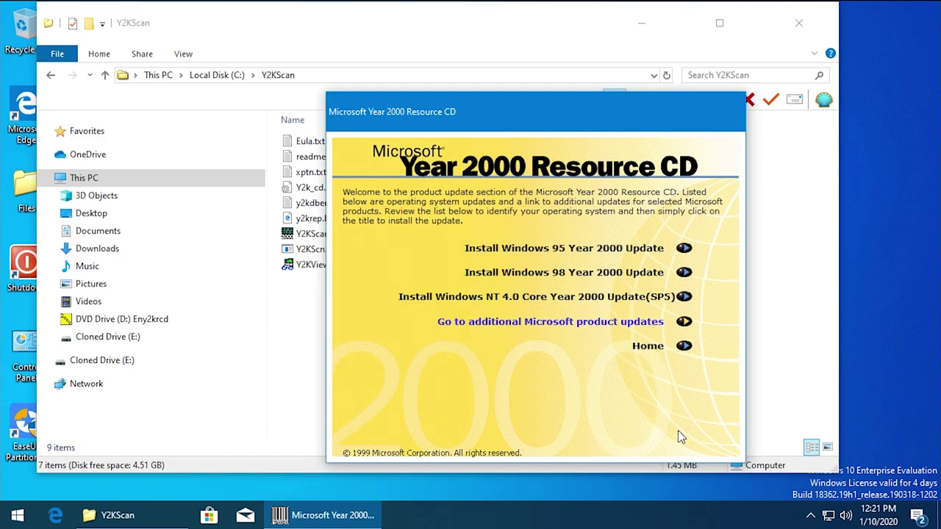
{"action": "left_click", "coordinate": [683, 347]}
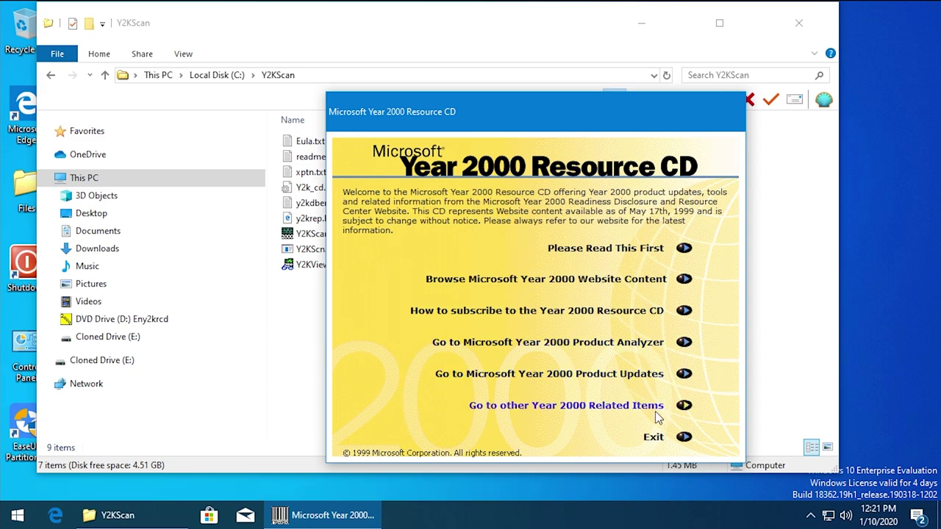
{"action": "left_click", "coordinate": [570, 405]}
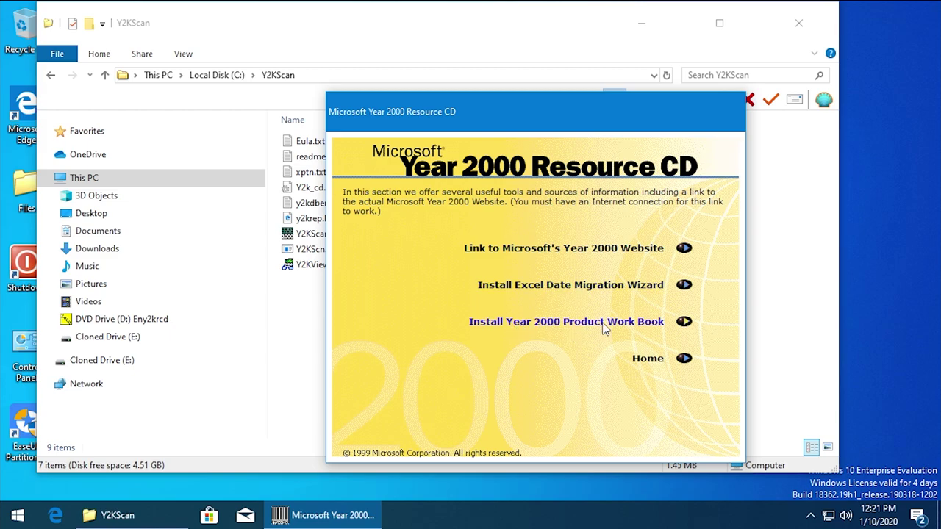
Launch the Year 2000 Product Work Book, dismiss the MSY2K.xls invalid-format error, and close Excel
{"action": "left_click", "coordinate": [561, 323]}
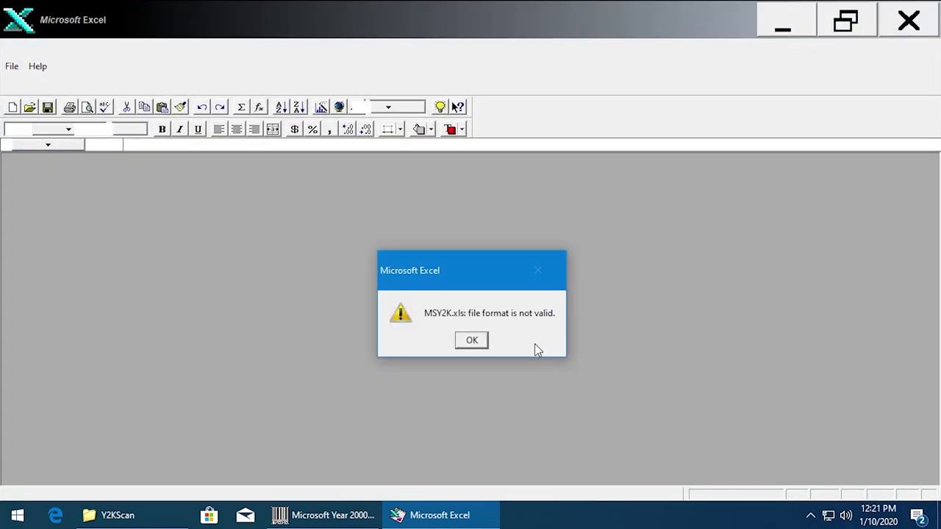
{"action": "left_click", "coordinate": [471, 341]}
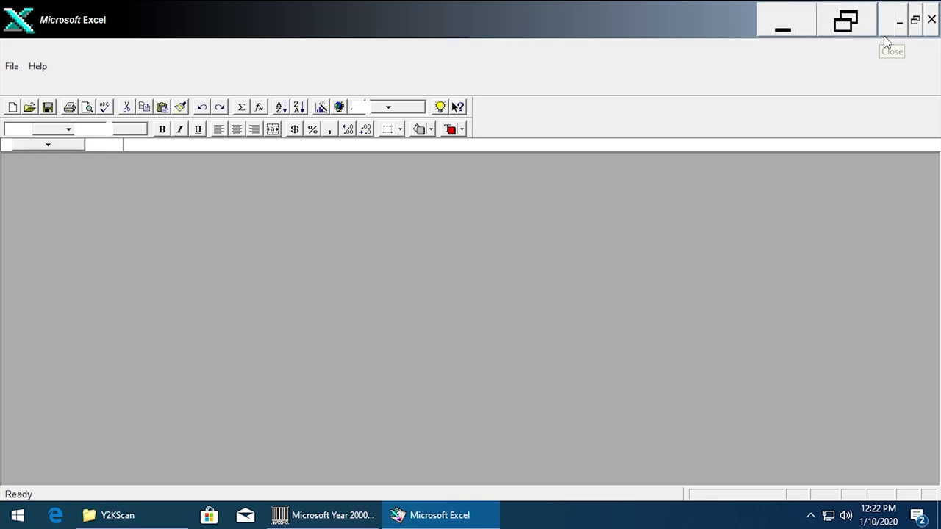
{"action": "left_click", "coordinate": [931, 21]}
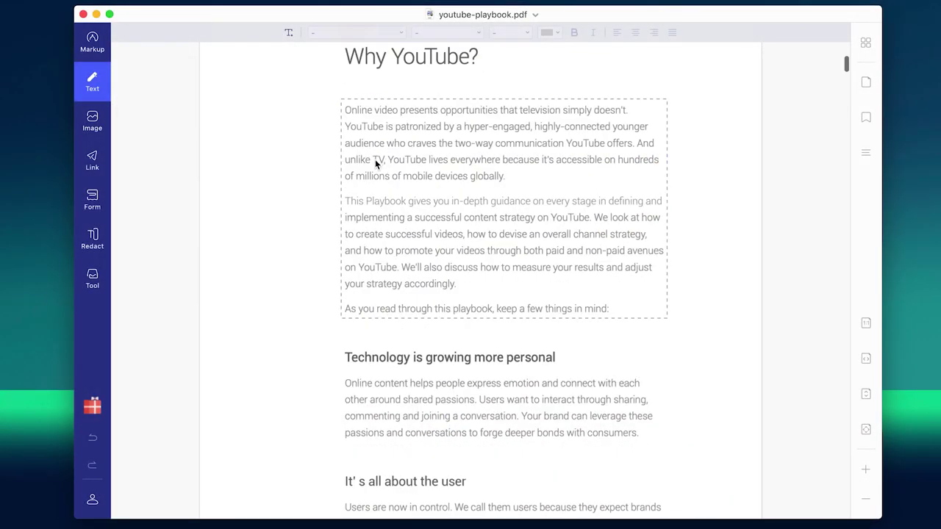
Replace the Why YouTube? paragraph with 'YouTube is simply the best video sharing platform out'
{"action": "left_click", "coordinate": [376, 163]}
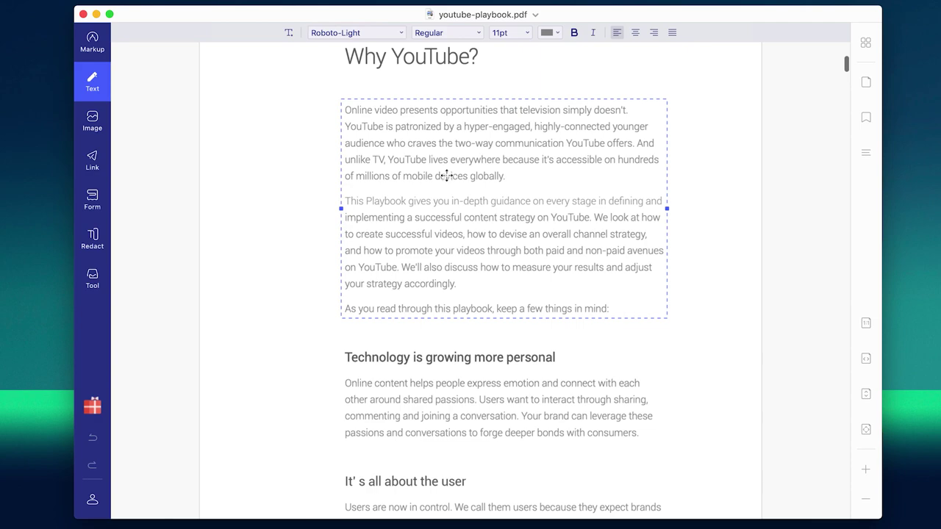
{"action": "left_click", "coordinate": [513, 174]}
{"action": "left_click_drag", "start_coordinate": [615, 306], "coordinate": [352, 105]}
{"action": "key", "text": "BackSpace"}
{"action": "key", "text": "BackSpace"}
{"action": "type", "text": "You"}
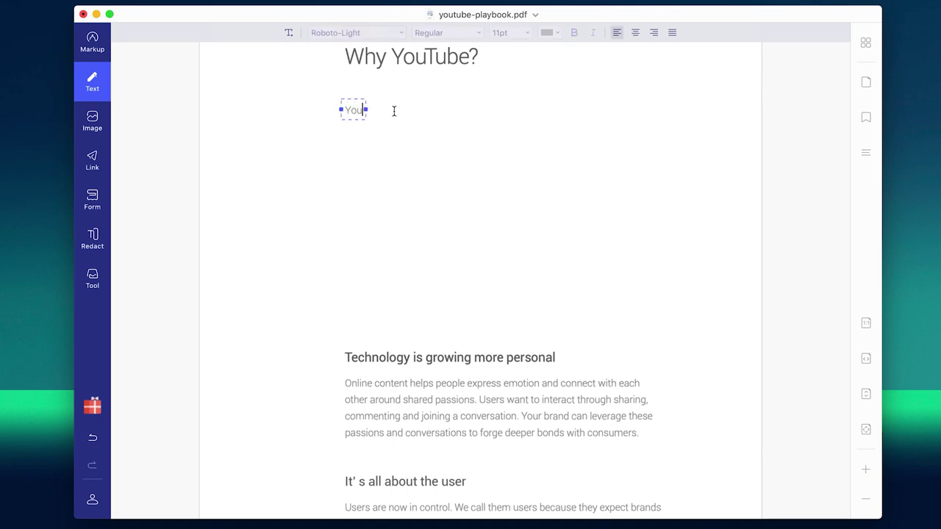
{"action": "type", "text": "Tube is simply th"}
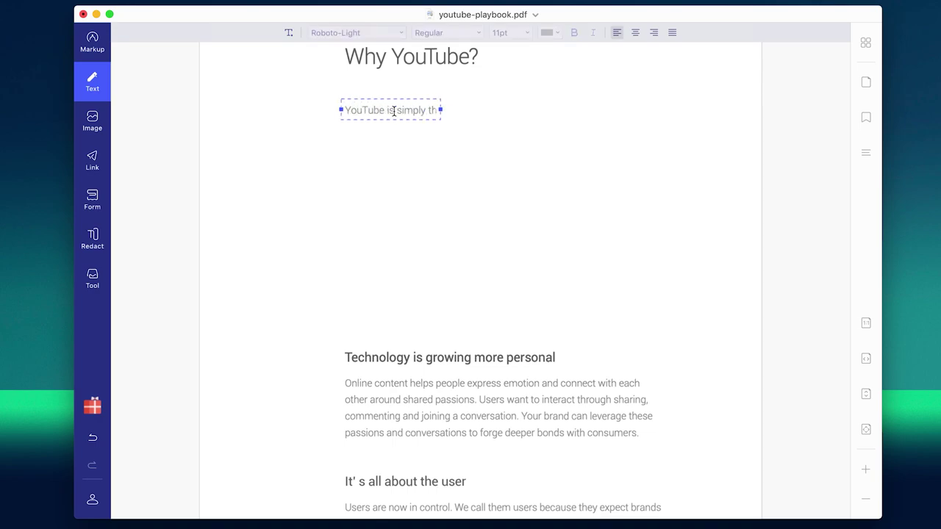
{"action": "type", "text": "e best video sharing platform out"}
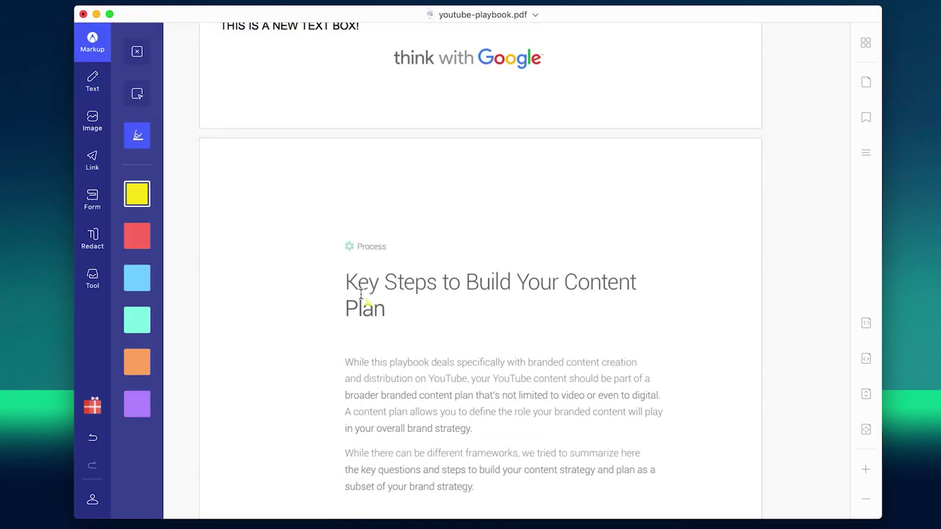
Highlight 'Key Steps' in yellow and correct a letter in the word Creation
{"action": "left_click_drag", "start_coordinate": [346, 284], "coordinate": [444, 285]}
{"action": "scroll", "coordinate": [443, 343], "scroll_direction": "down", "scroll_amount": 5}
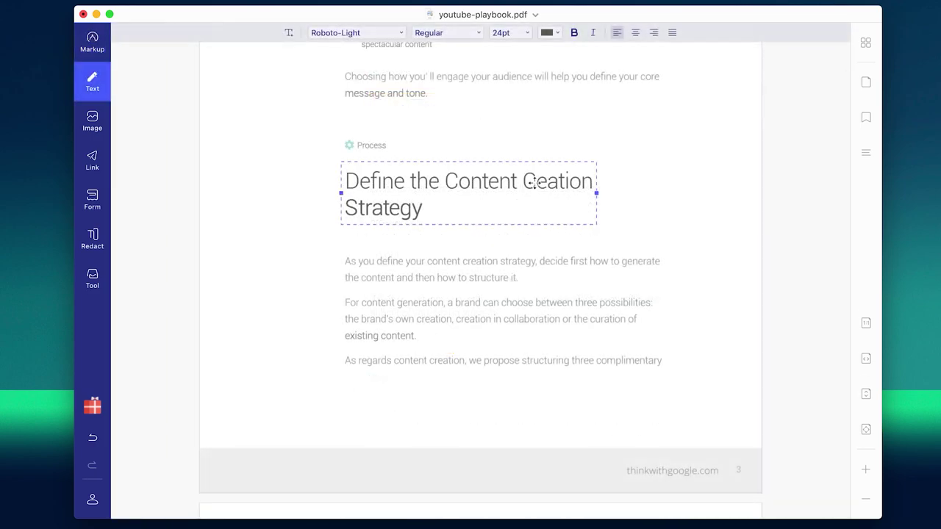
{"action": "left_click", "coordinate": [536, 182]}
{"action": "key", "text": "BackSpace"}
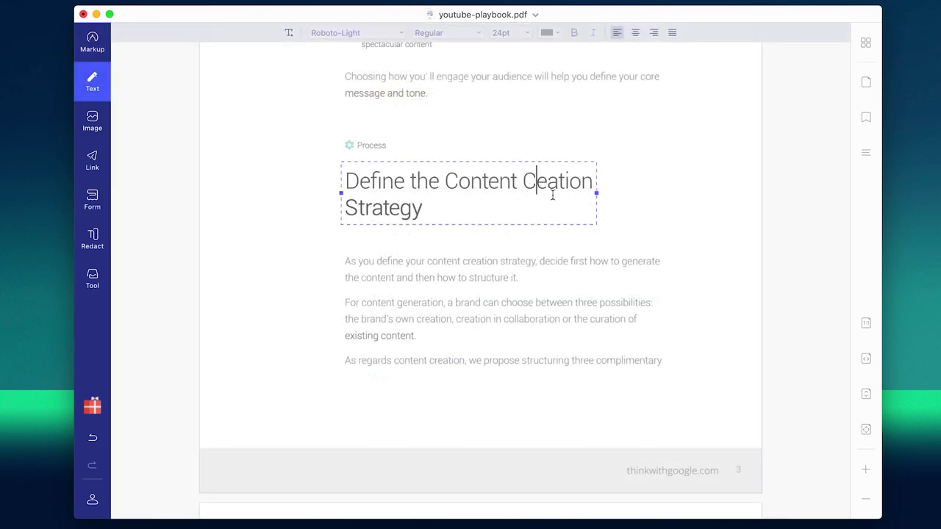
{"action": "type", "text": "r"}
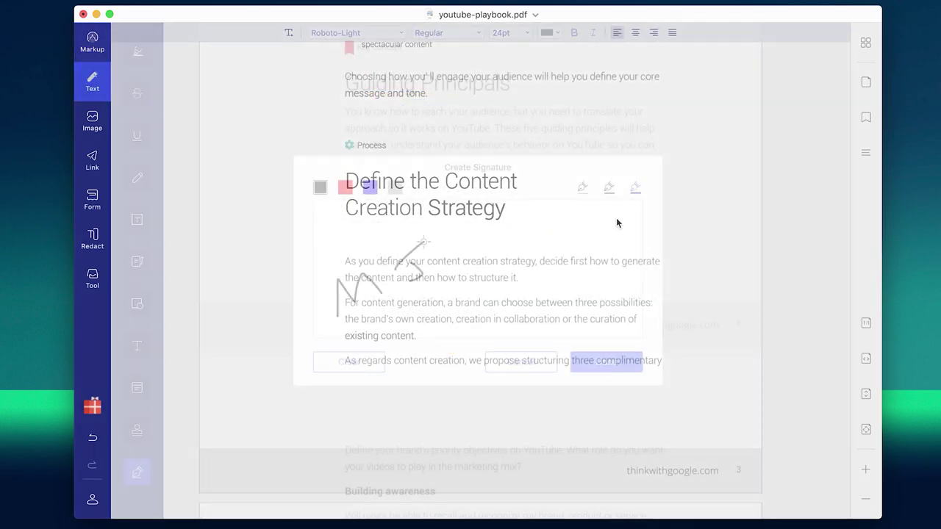
Draw an underlined hand signature and place it on page 5
{"action": "left_click_drag", "start_coordinate": [456, 226], "coordinate": [480, 258]}
{"action": "left_click_drag", "start_coordinate": [411, 313], "coordinate": [597, 225]}
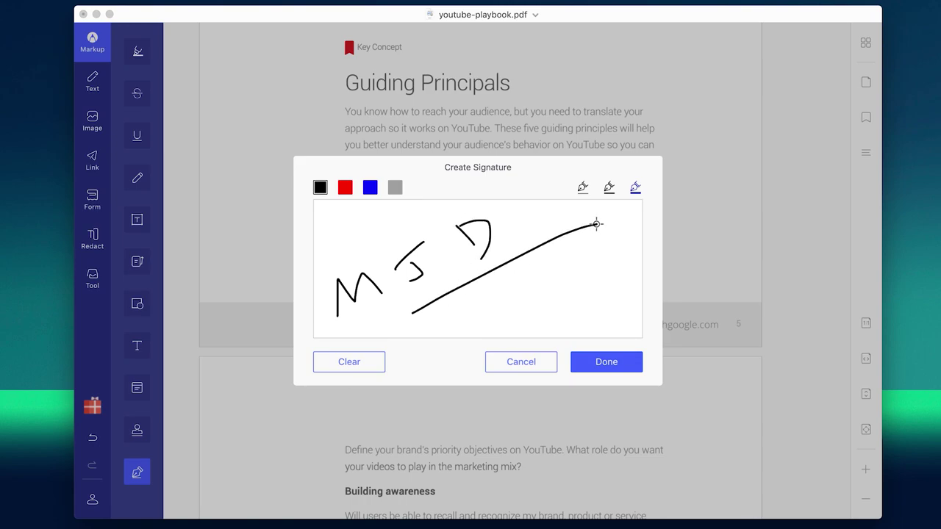
{"action": "left_click", "coordinate": [604, 362]}
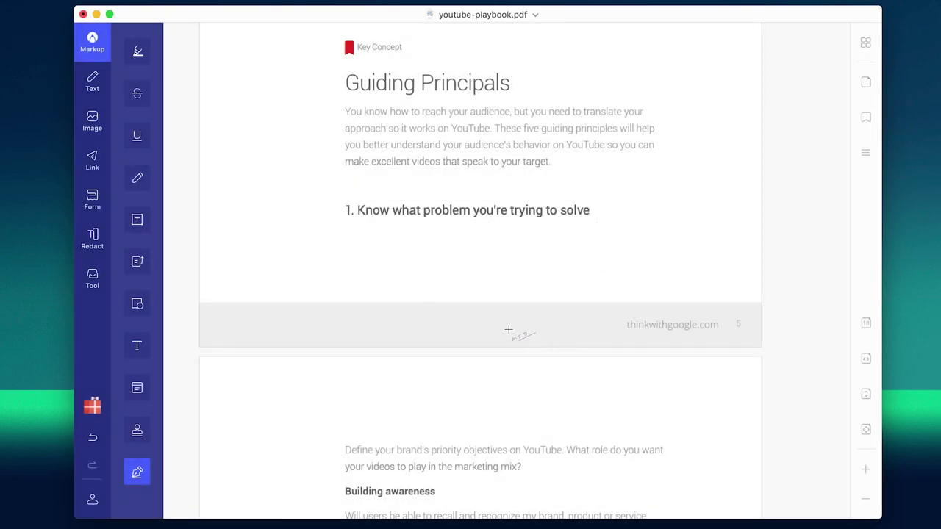
{"action": "left_click", "coordinate": [551, 287]}
Choose 150 dpi for OCR Downsample To, then make the heading read 'Now I can edit this PDF!'
{"action": "left_click_drag", "start_coordinate": [488, 269], "coordinate": [411, 248]}
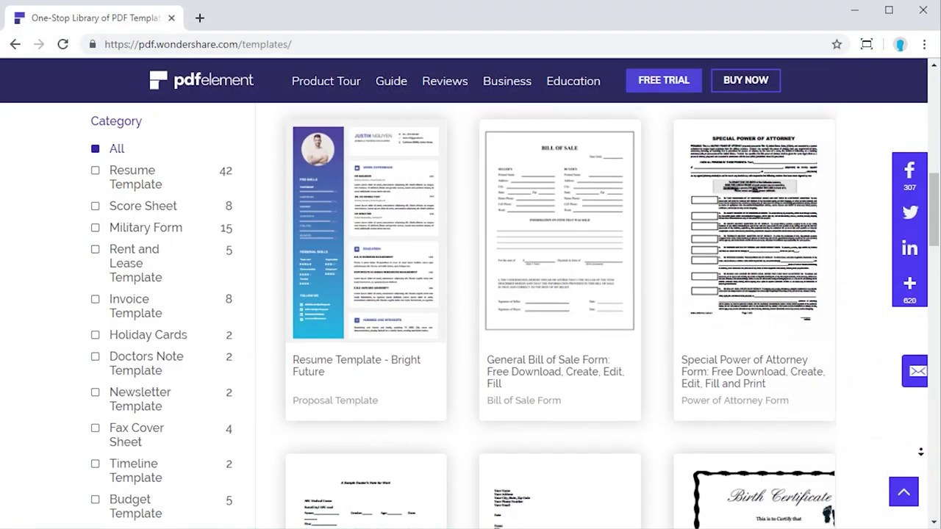
{"action": "scroll", "coordinate": [559, 309], "scroll_direction": "down", "scroll_amount": 2}
{"action": "scroll", "coordinate": [559, 309], "scroll_direction": "down", "scroll_amount": 4}
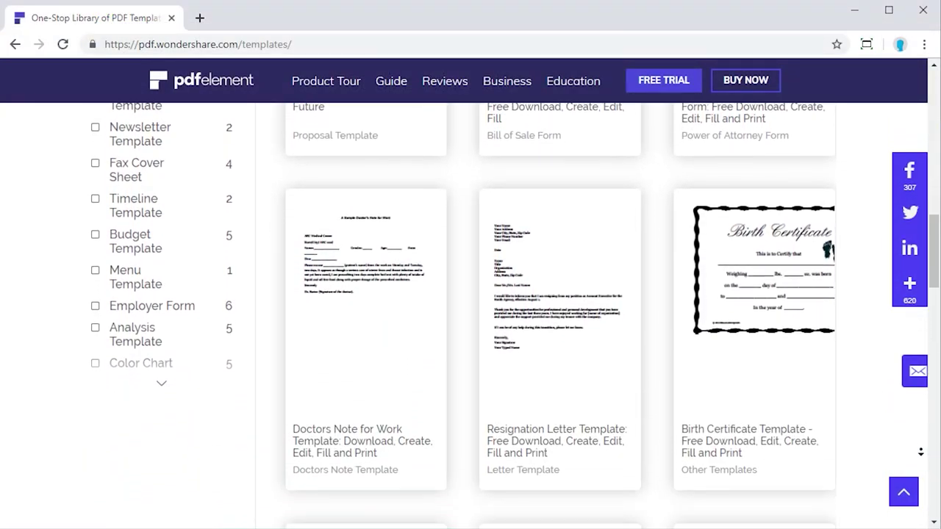
{"action": "scroll", "coordinate": [559, 309], "scroll_direction": "down", "scroll_amount": 2}
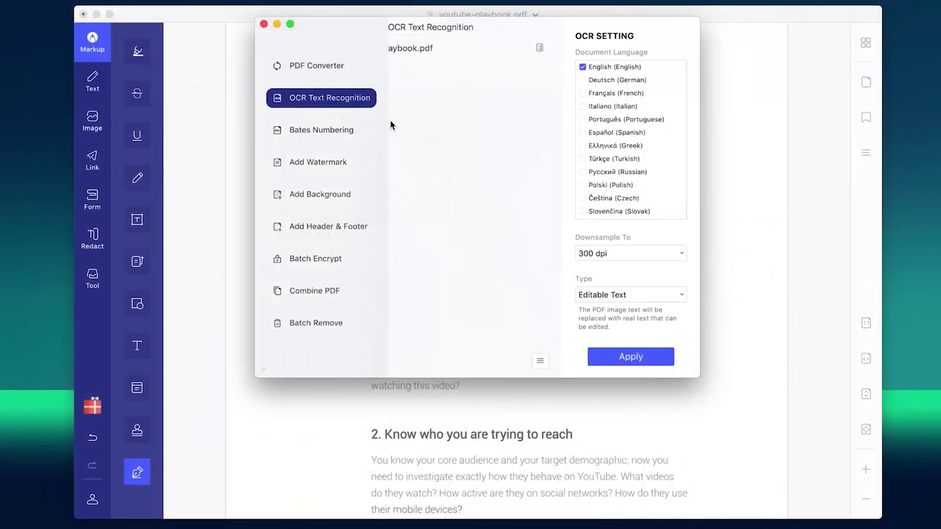
{"action": "left_click", "coordinate": [638, 253]}
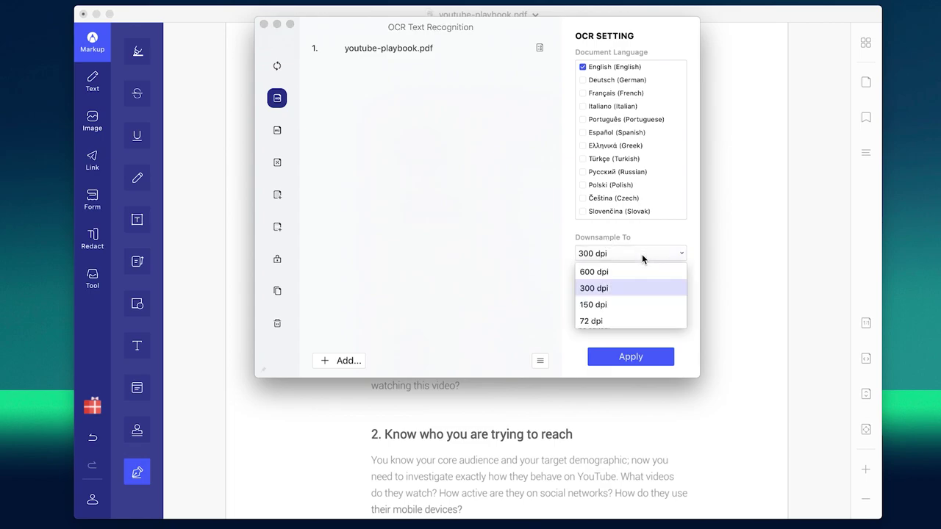
{"action": "left_click", "coordinate": [622, 303]}
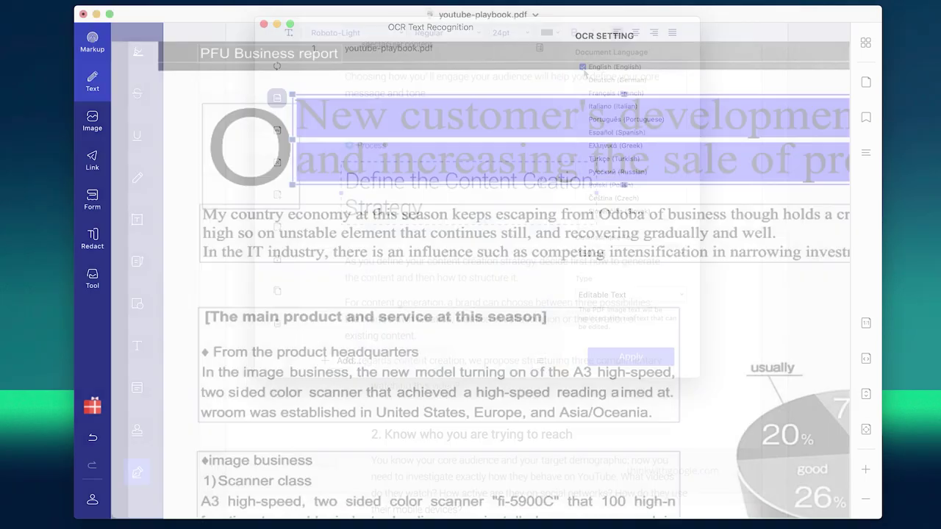
{"action": "type", "text": "Now"}
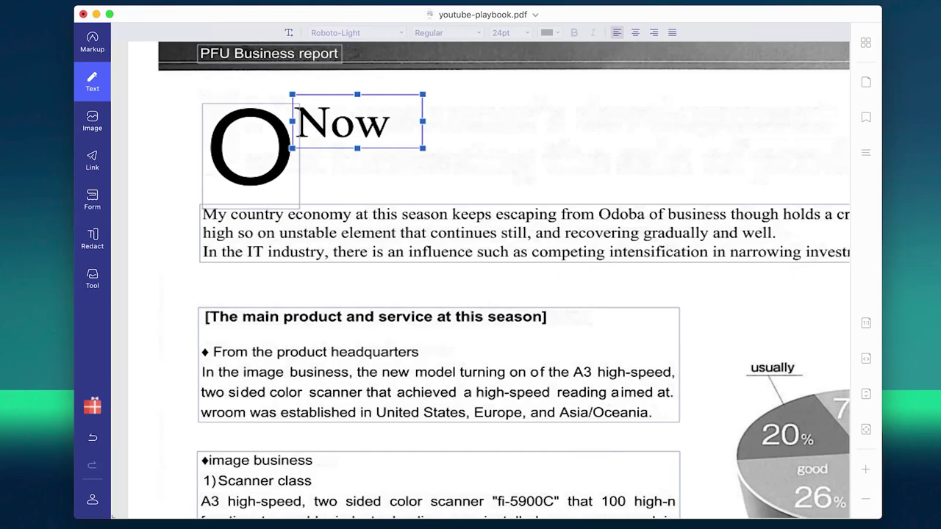
{"action": "type", "text": " I can edit this"}
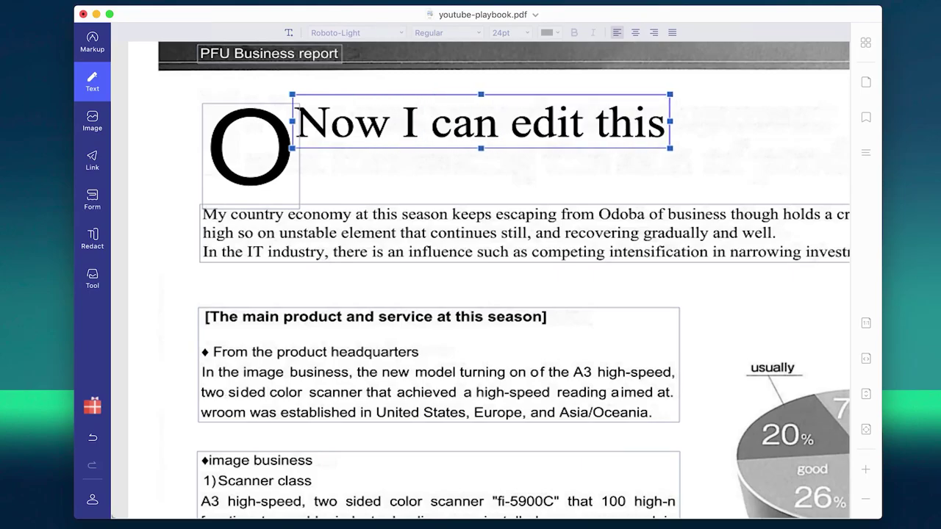
{"action": "type", "text": " PDF!"}
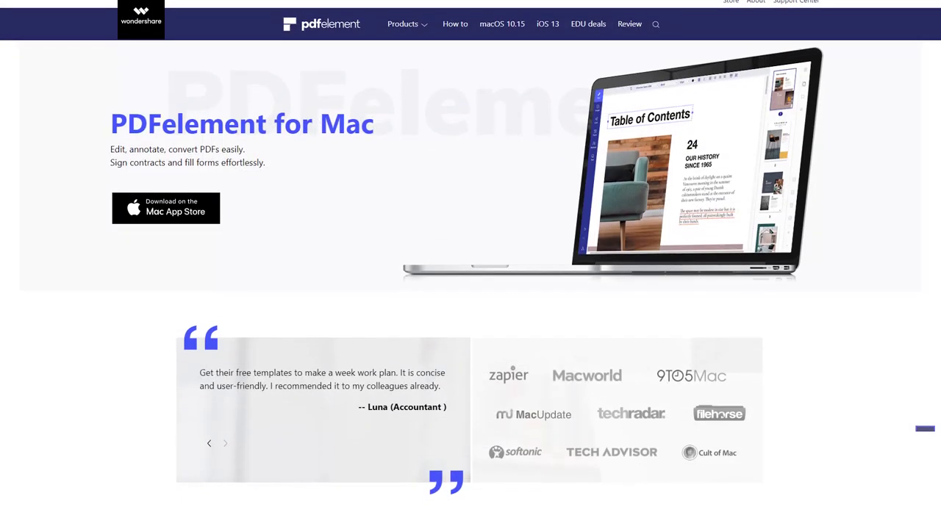